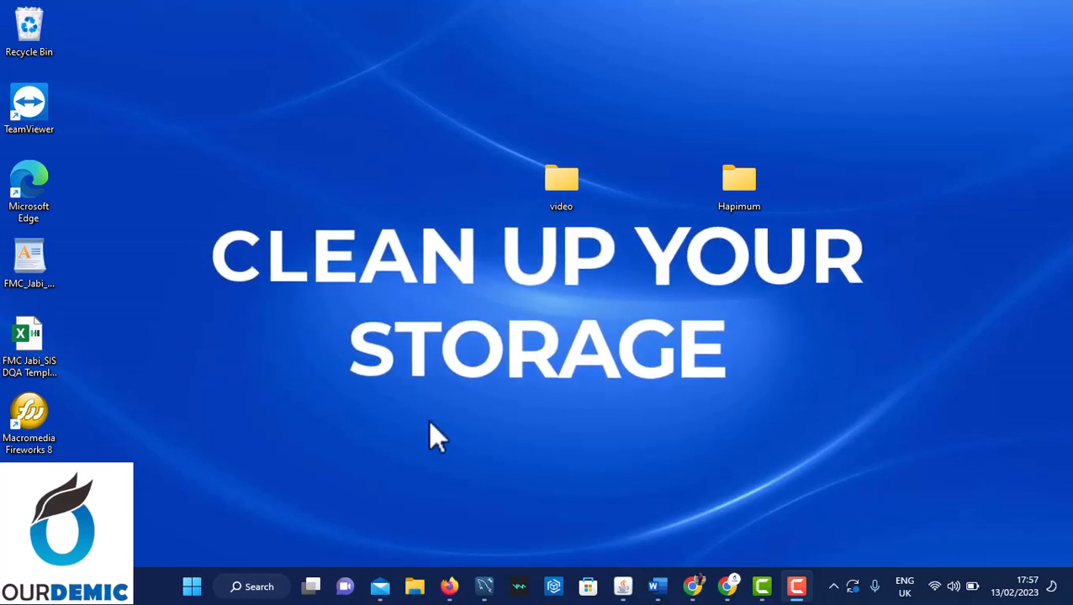
Open the Storage page of the Windows system settings.
{"action": "left_click", "coordinate": [255, 588]}
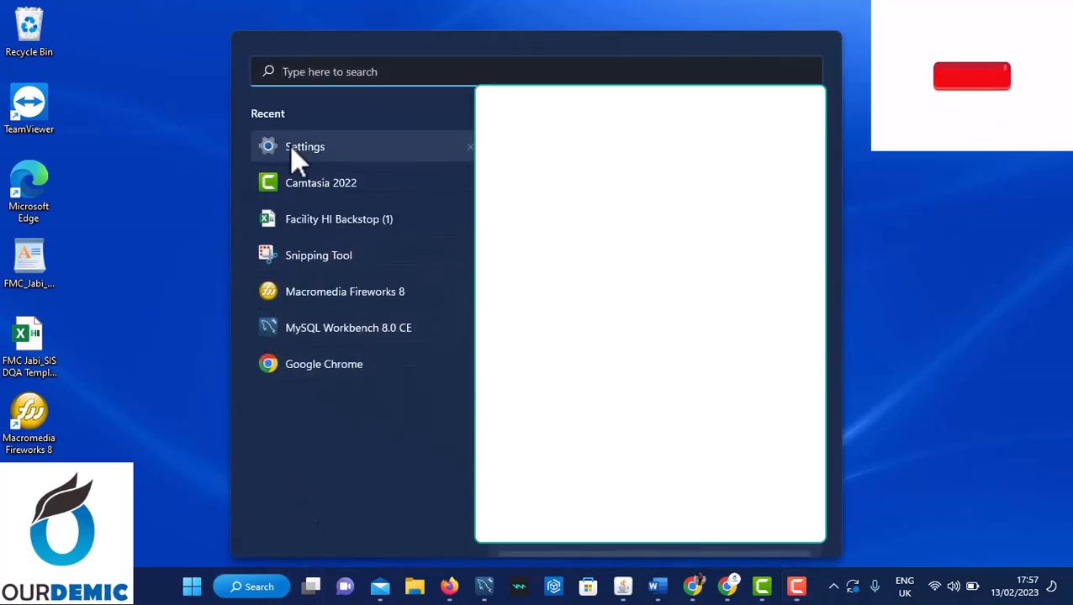
{"action": "left_click", "coordinate": [290, 145]}
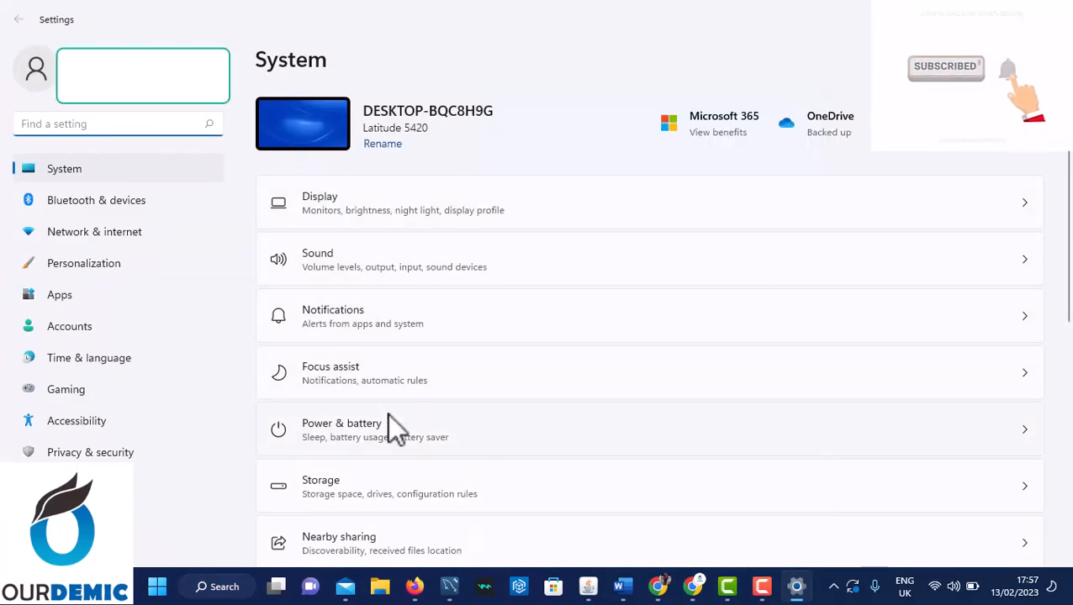
{"action": "left_click", "coordinate": [343, 488]}
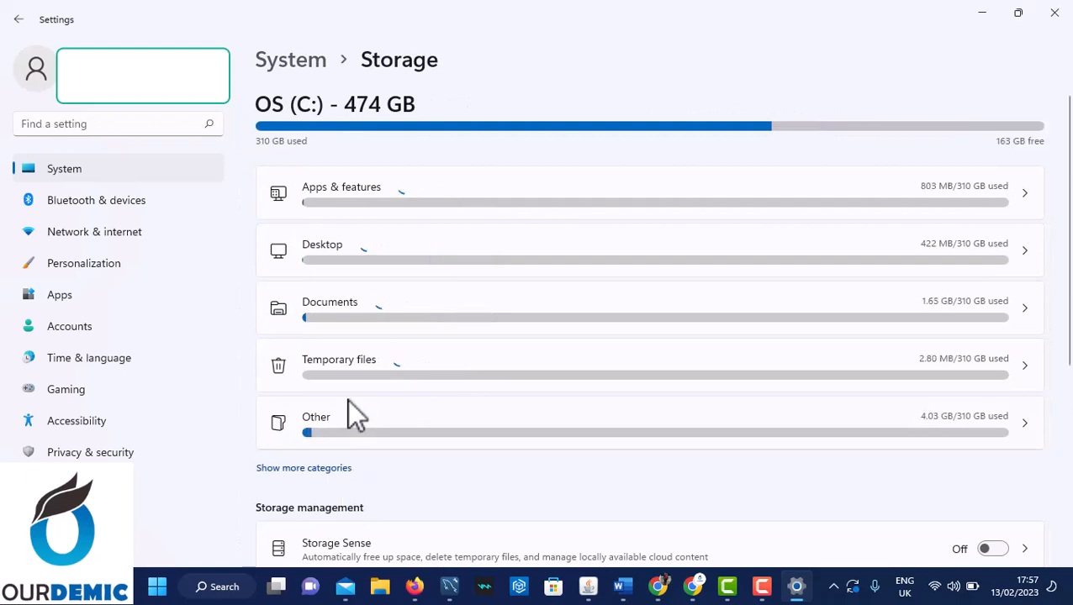
Examine the C: drive's usage by category and the available storage management options.
{"action": "scroll", "coordinate": [516, 402], "scroll_direction": "down", "scroll_amount": 4}
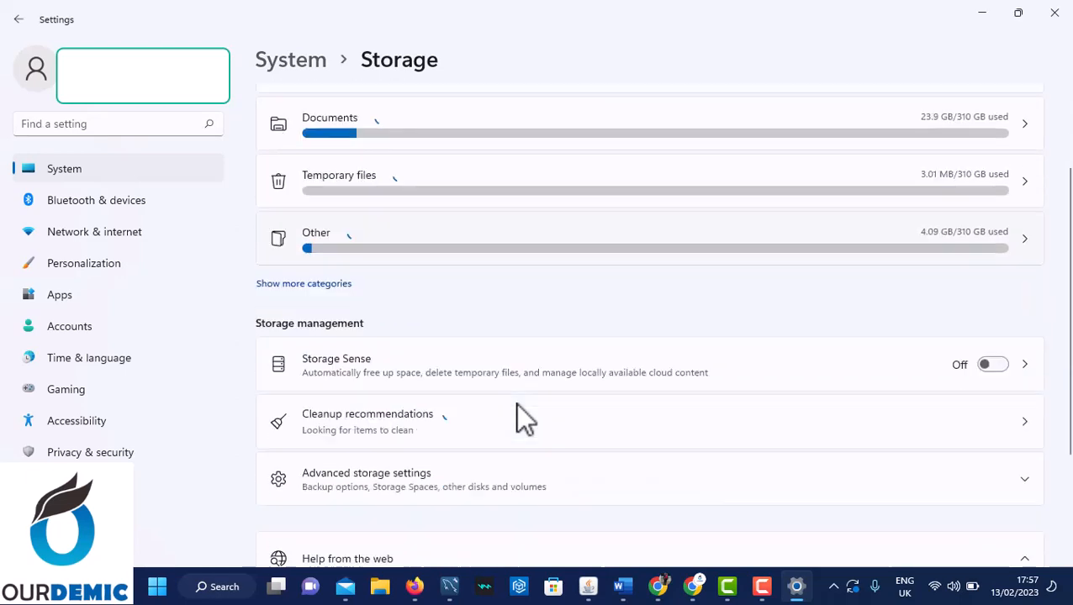
{"action": "scroll", "coordinate": [515, 403], "scroll_direction": "up", "scroll_amount": 5}
{"action": "scroll", "coordinate": [515, 403], "scroll_direction": "down", "scroll_amount": 3}
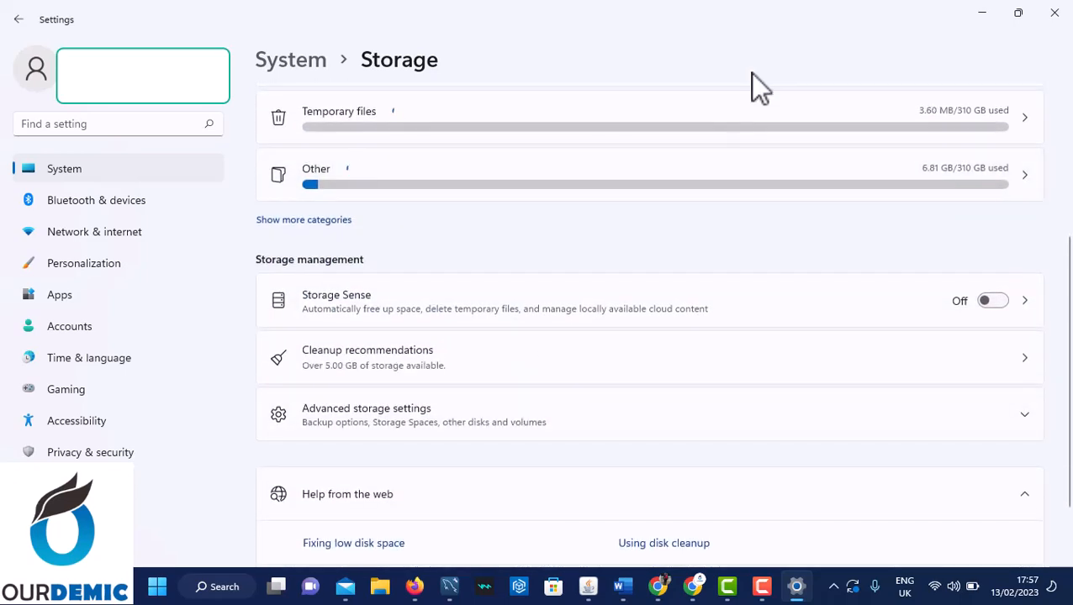
{"action": "scroll", "coordinate": [657, 249], "scroll_direction": "up", "scroll_amount": 3}
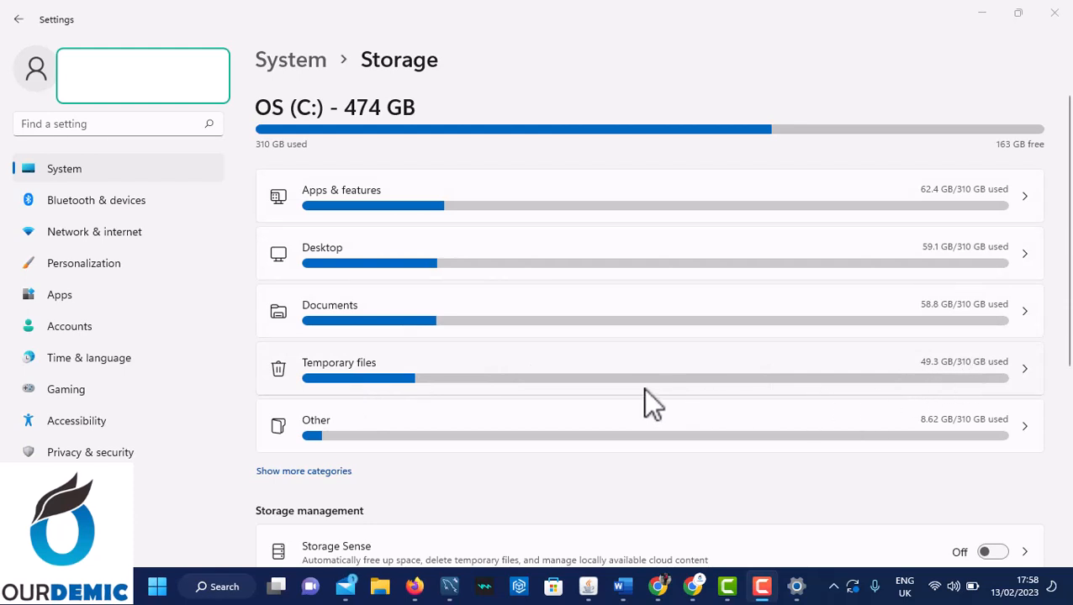
{"action": "scroll", "coordinate": [473, 389], "scroll_direction": "down", "scroll_amount": 1}
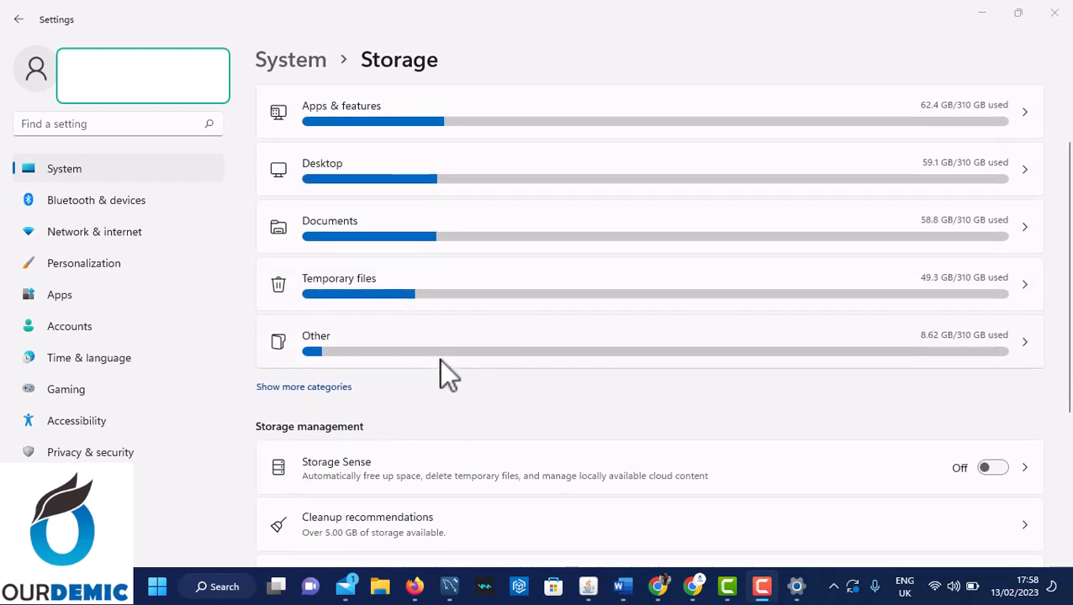
{"action": "scroll", "coordinate": [441, 366], "scroll_direction": "down", "scroll_amount": 3}
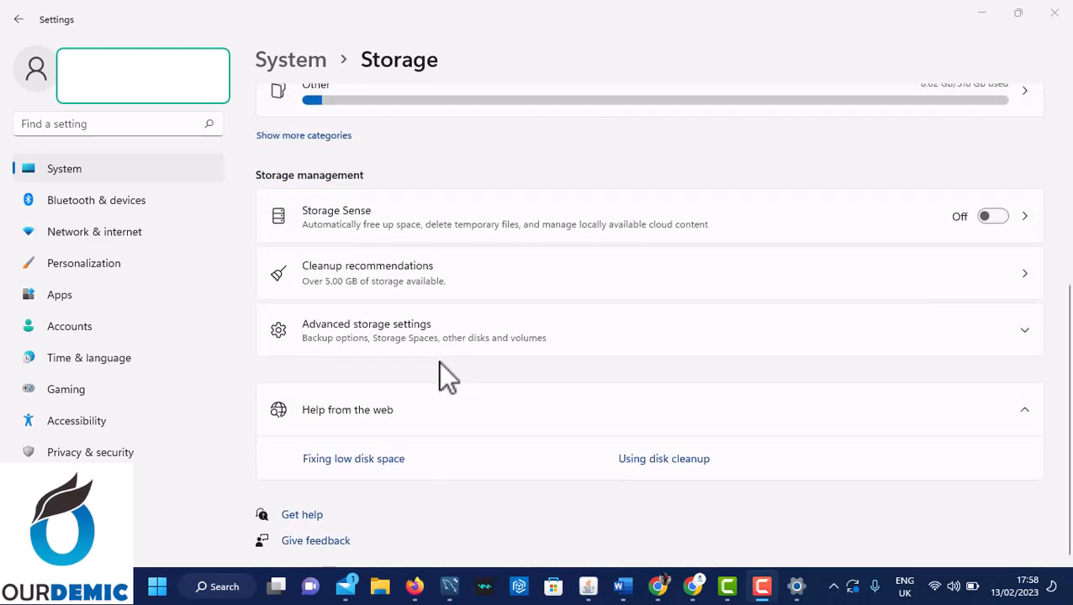
{"action": "scroll", "coordinate": [439, 365], "scroll_direction": "up", "scroll_amount": 3}
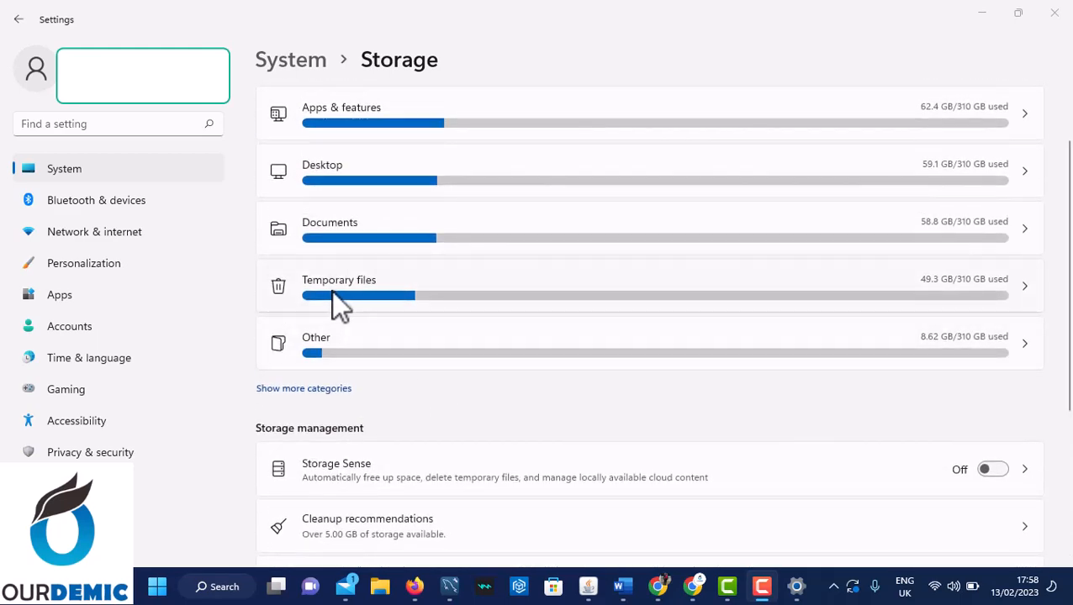
Open the Temporary files category, review the removable items and also select Temporary Windows installation files for removal, leaving Downloads unselected.
{"action": "left_click", "coordinate": [332, 290]}
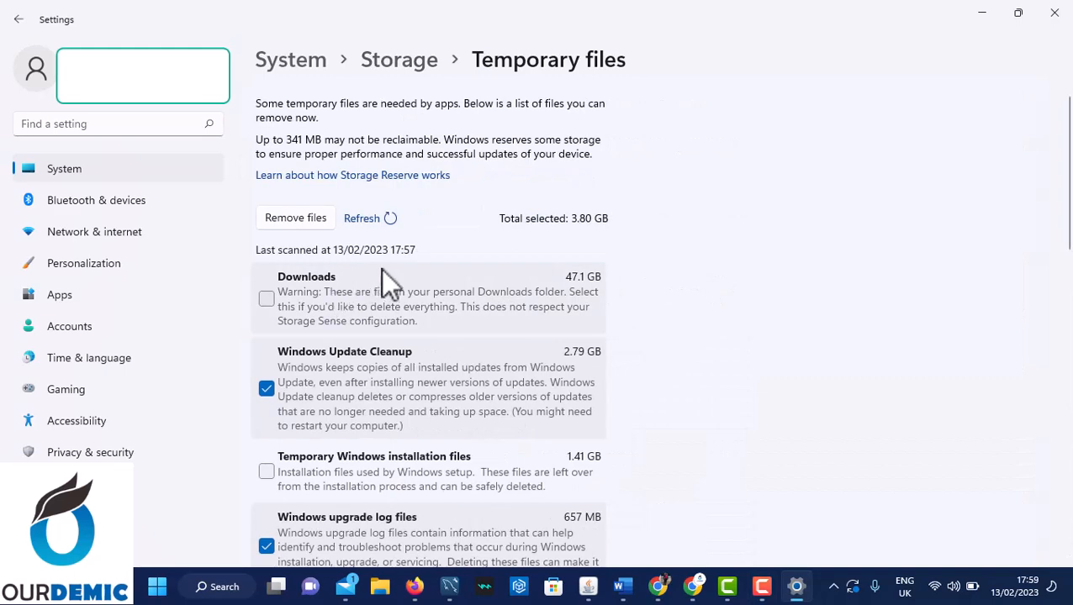
{"action": "scroll", "coordinate": [407, 423], "scroll_direction": "down", "scroll_amount": 10}
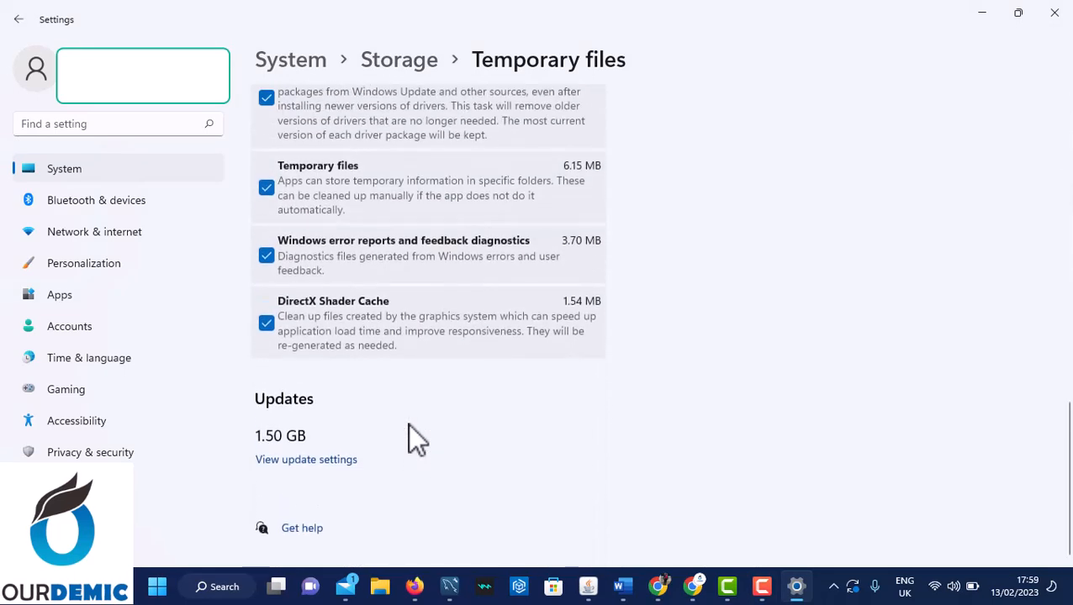
{"action": "scroll", "coordinate": [407, 422], "scroll_direction": "up", "scroll_amount": 4}
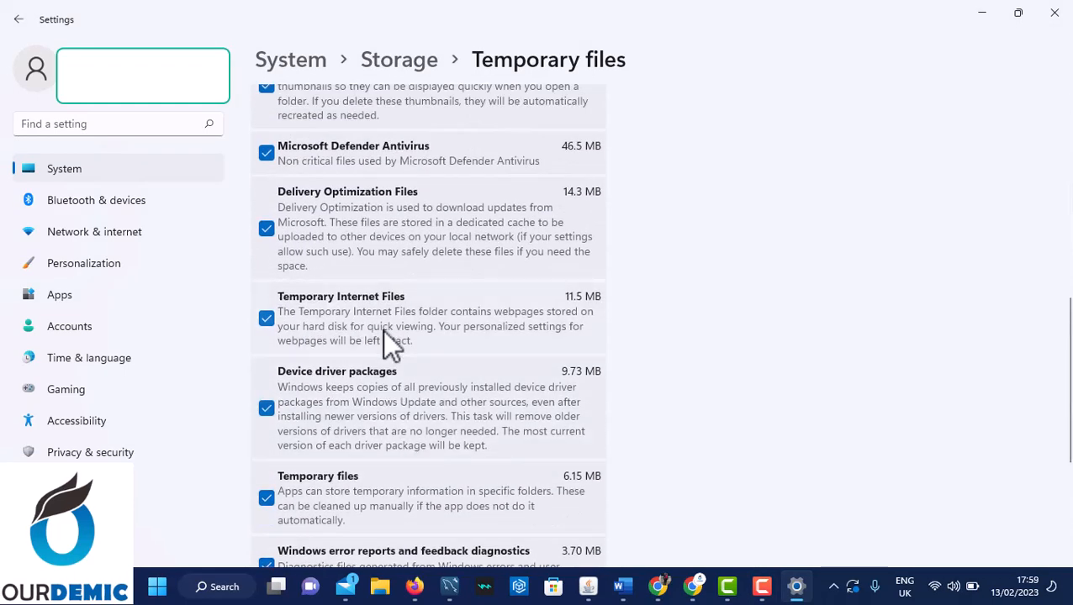
{"action": "scroll", "coordinate": [384, 330], "scroll_direction": "up", "scroll_amount": 4}
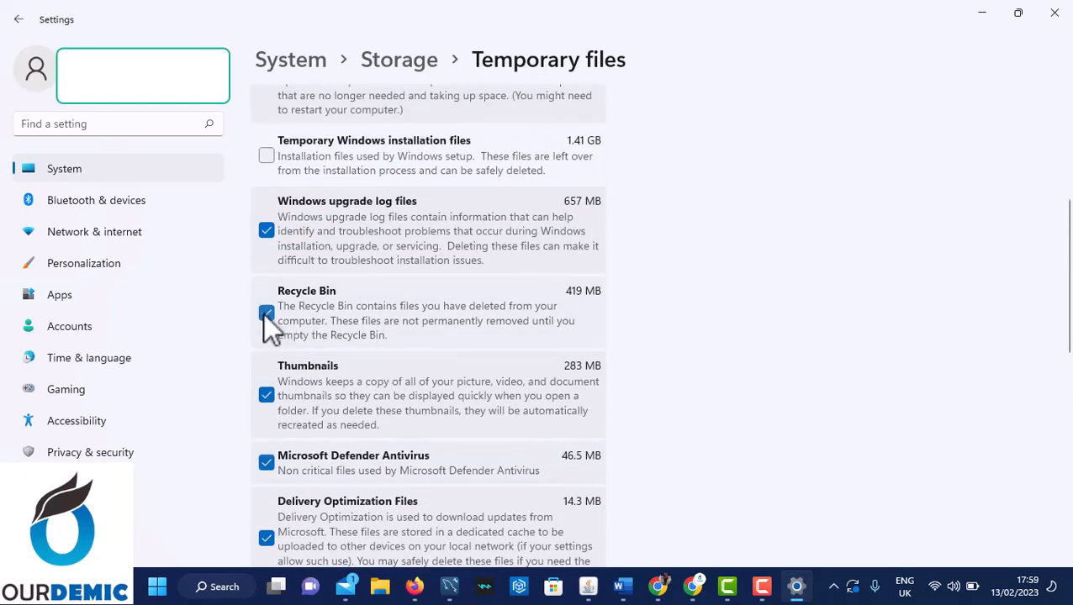
{"action": "scroll", "coordinate": [363, 289], "scroll_direction": "up", "scroll_amount": 2}
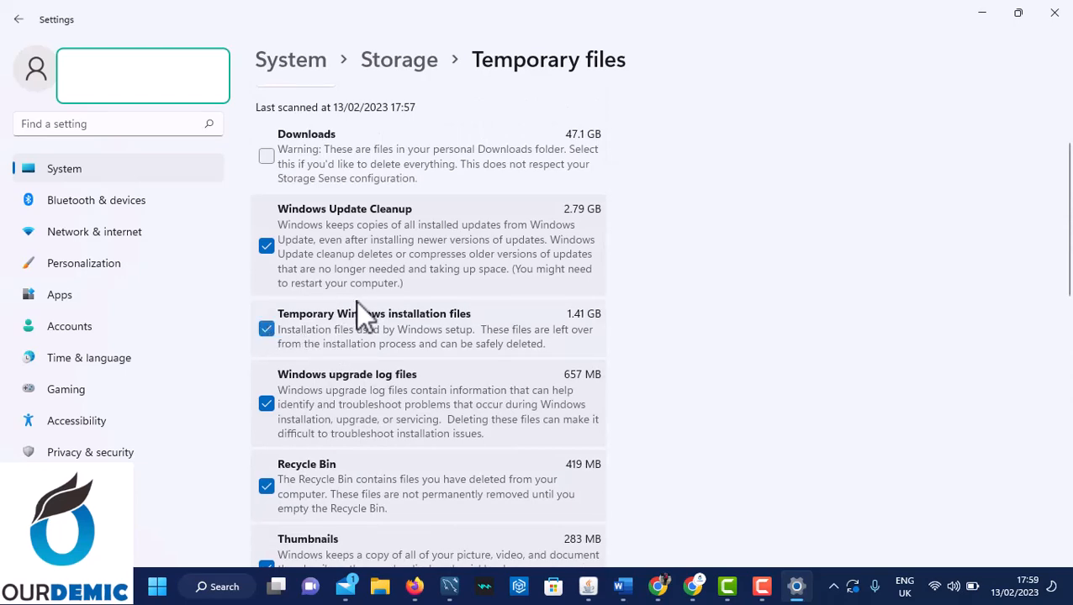
{"action": "scroll", "coordinate": [407, 322], "scroll_direction": "up", "scroll_amount": 2}
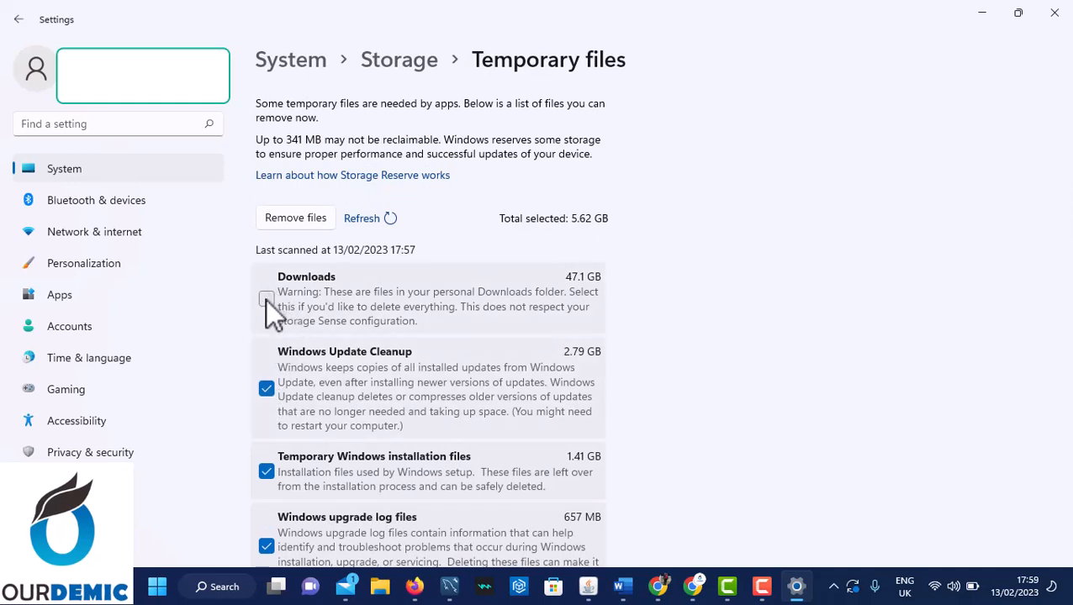
Check the C: drive's free space under This PC in File Explorer, and close the window.
{"action": "left_click", "coordinate": [380, 589]}
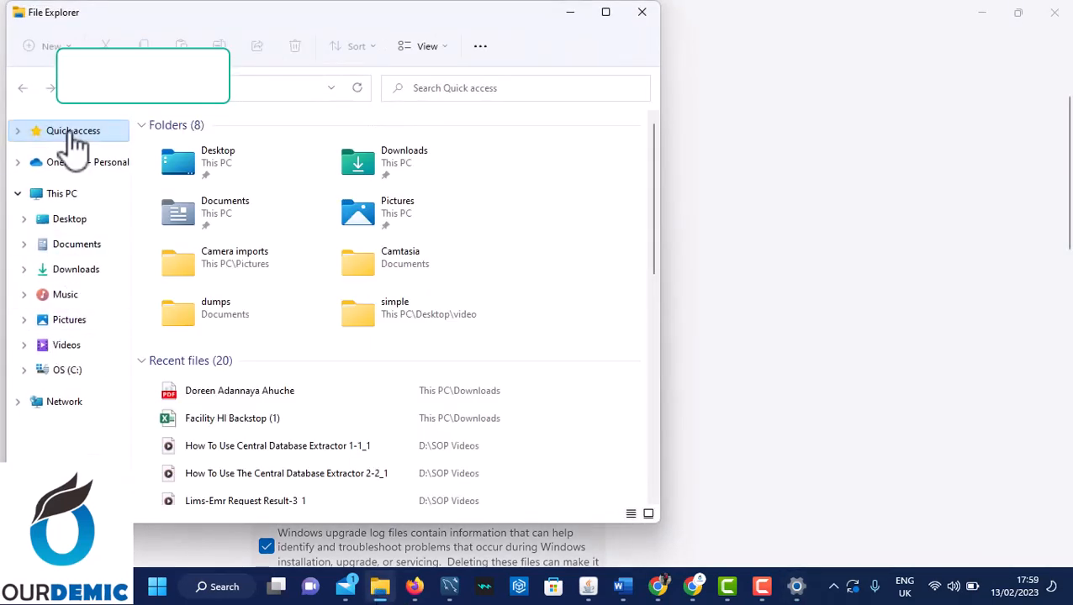
{"action": "left_click", "coordinate": [56, 195]}
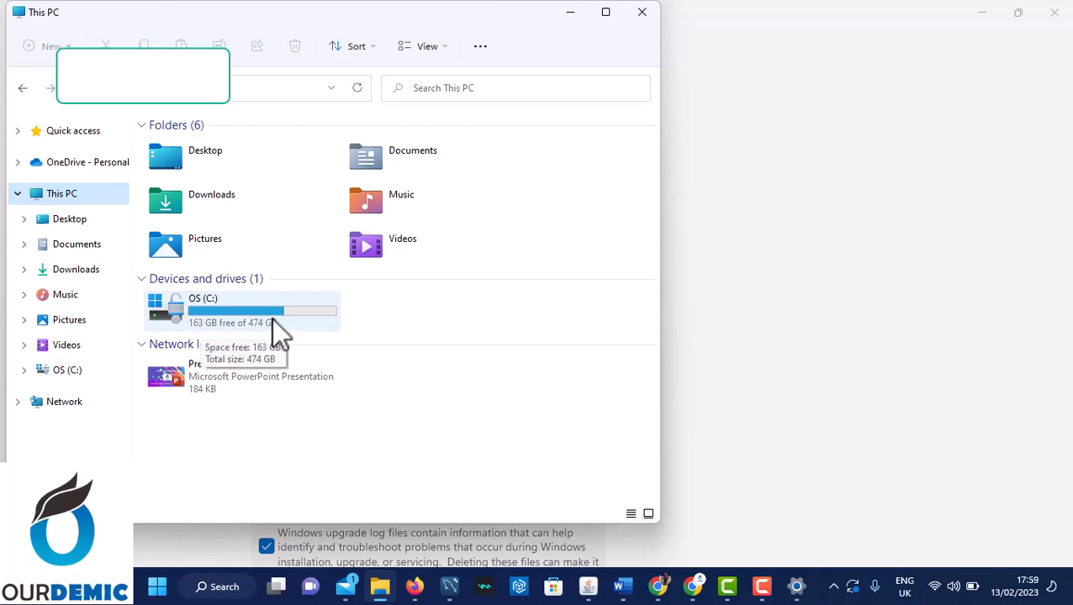
{"action": "left_click", "coordinate": [637, 23]}
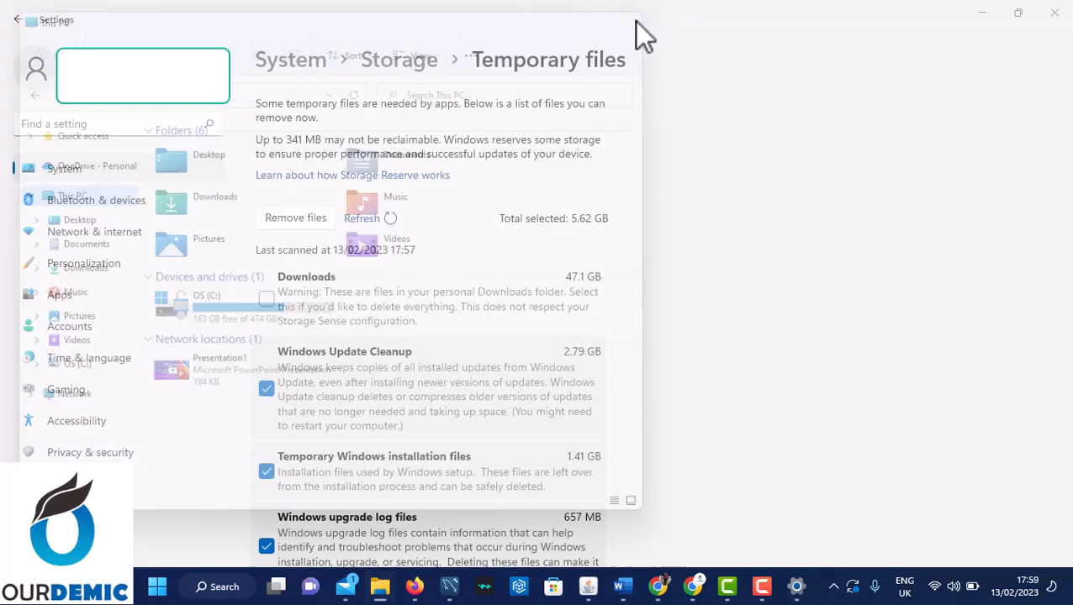
Remove the selected temporary files in the storage settings and confirm the deletion.
{"action": "left_click", "coordinate": [301, 218]}
{"action": "left_click", "coordinate": [497, 334]}
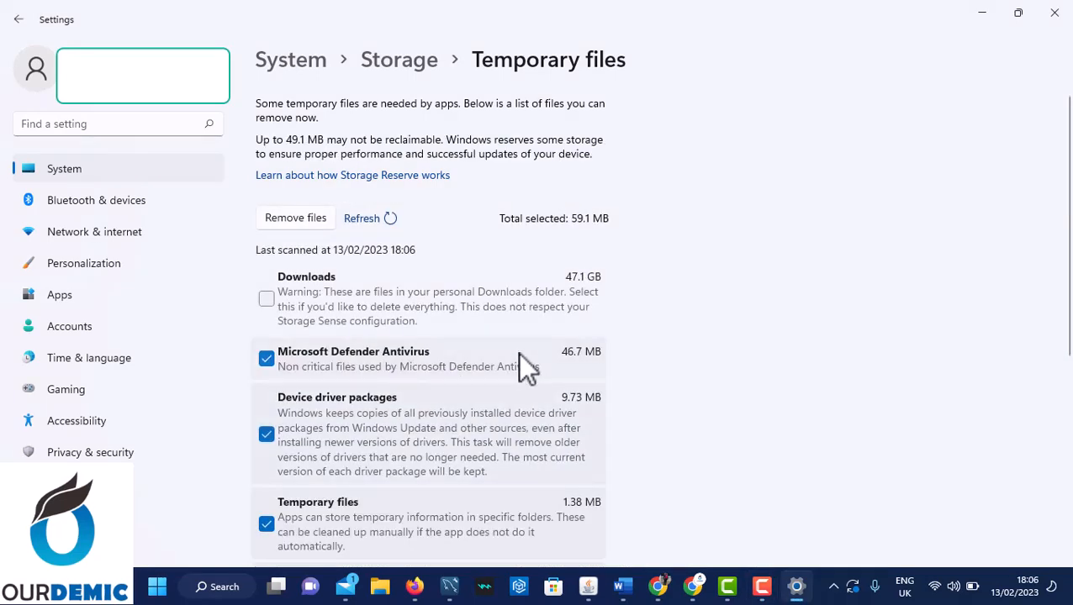
Switch to File Explorer and check the C: drive's free space again after the temporary files removal.
{"action": "left_click", "coordinate": [380, 587]}
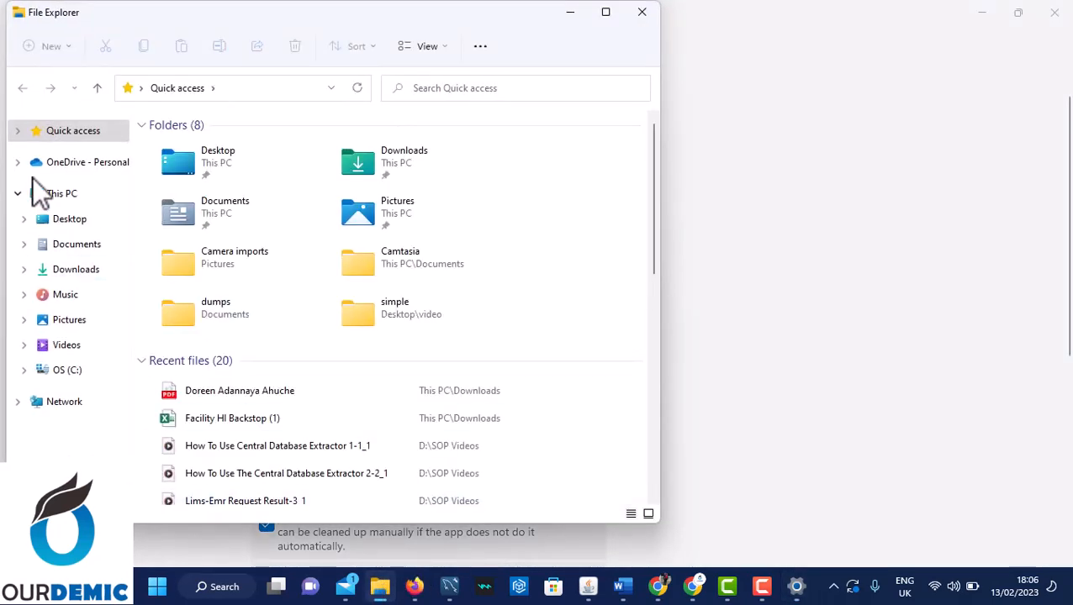
{"action": "left_click", "coordinate": [56, 194]}
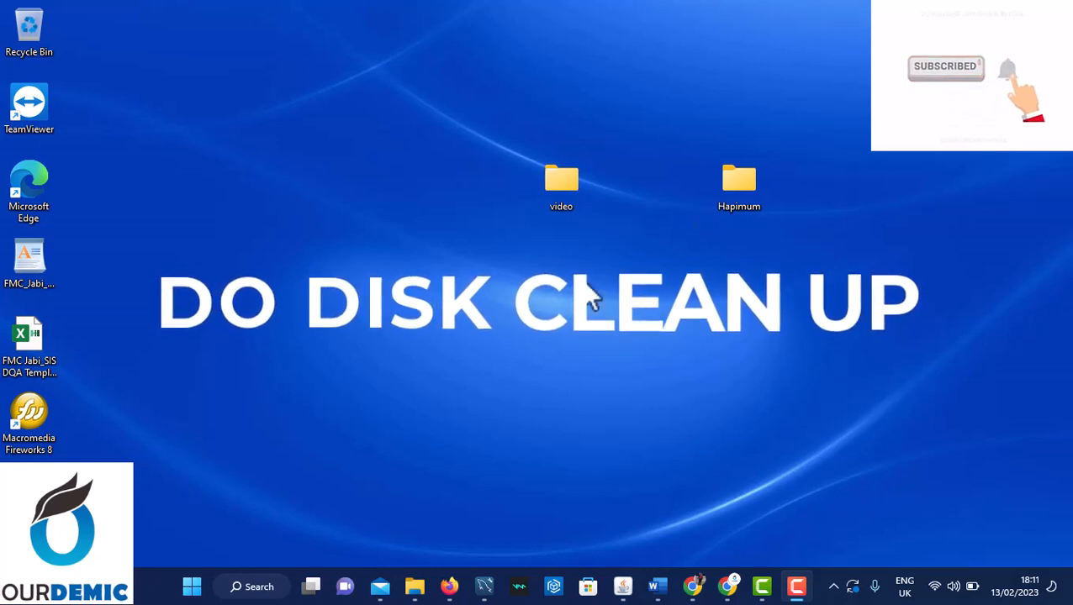
Search Windows for "clea" and launch Disk Cleanup.
{"action": "left_click", "coordinate": [259, 588]}
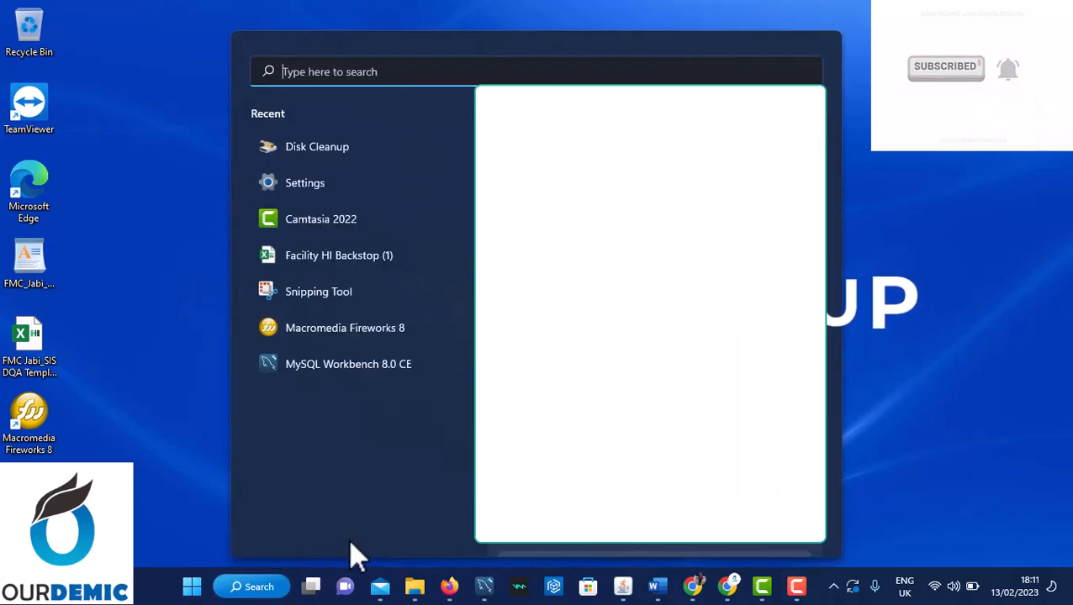
{"action": "type", "text": "c"}
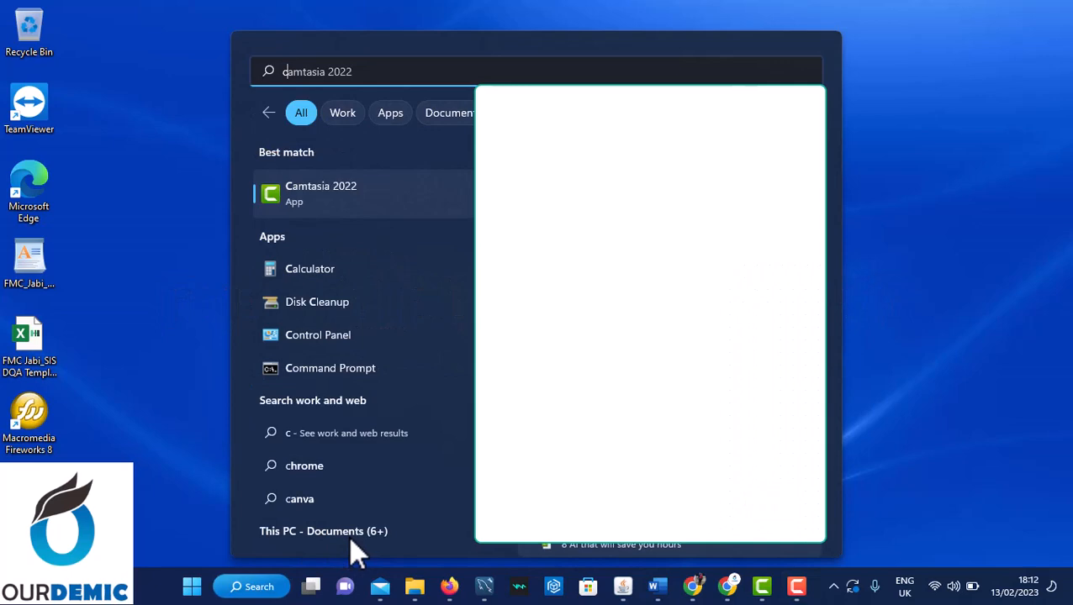
{"action": "type", "text": "lea"}
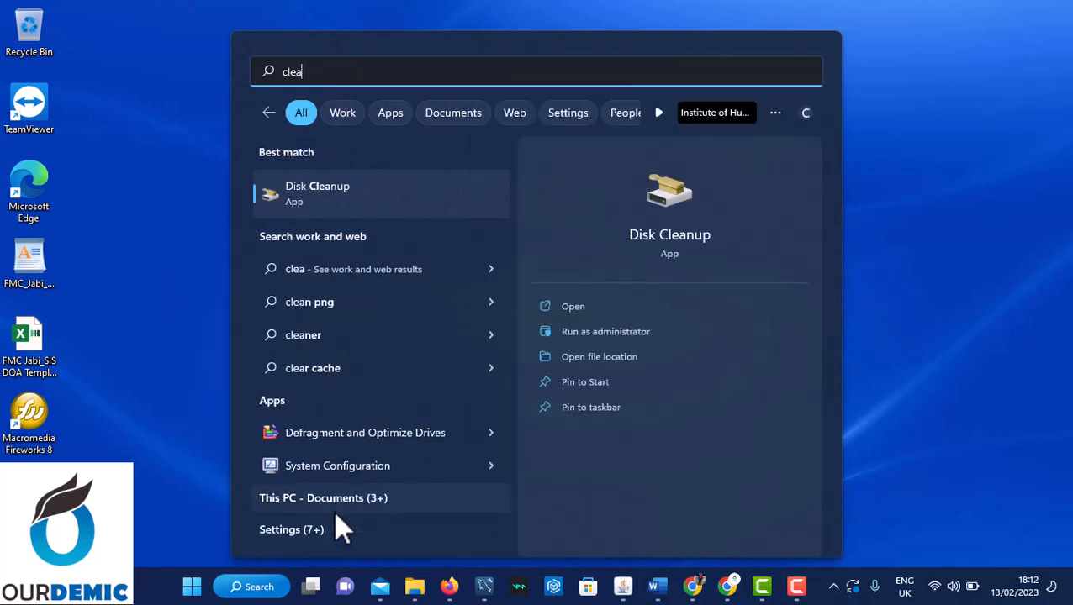
{"action": "left_click", "coordinate": [267, 206]}
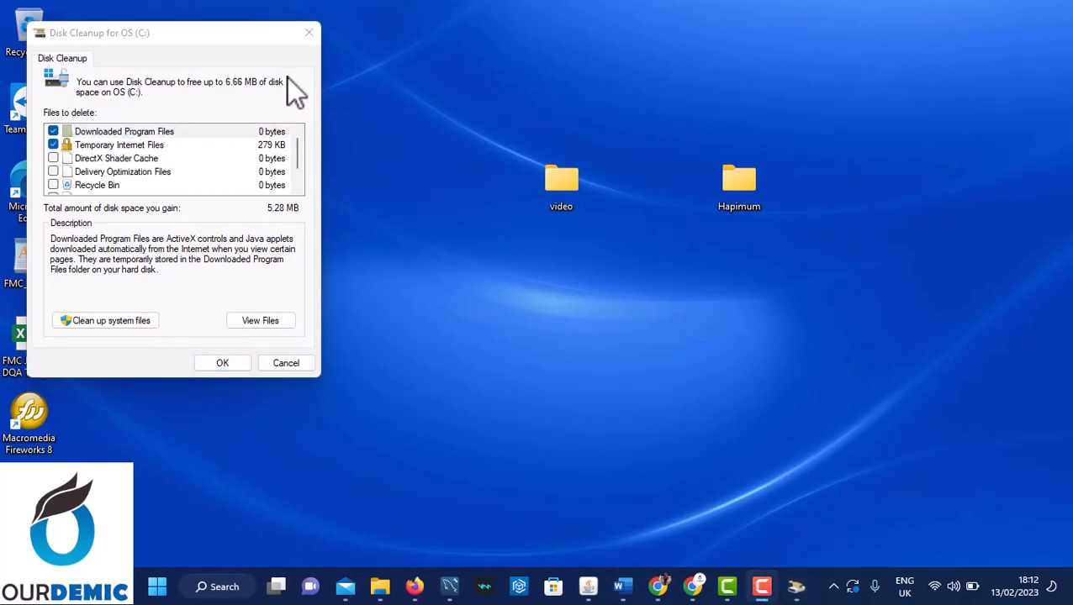
Add DirectX Shader Cache, Delivery Optimization Files, Recycle Bin and Temporary files to the cleanup selection and permanently delete all selected files.
{"action": "left_click", "coordinate": [53, 157]}
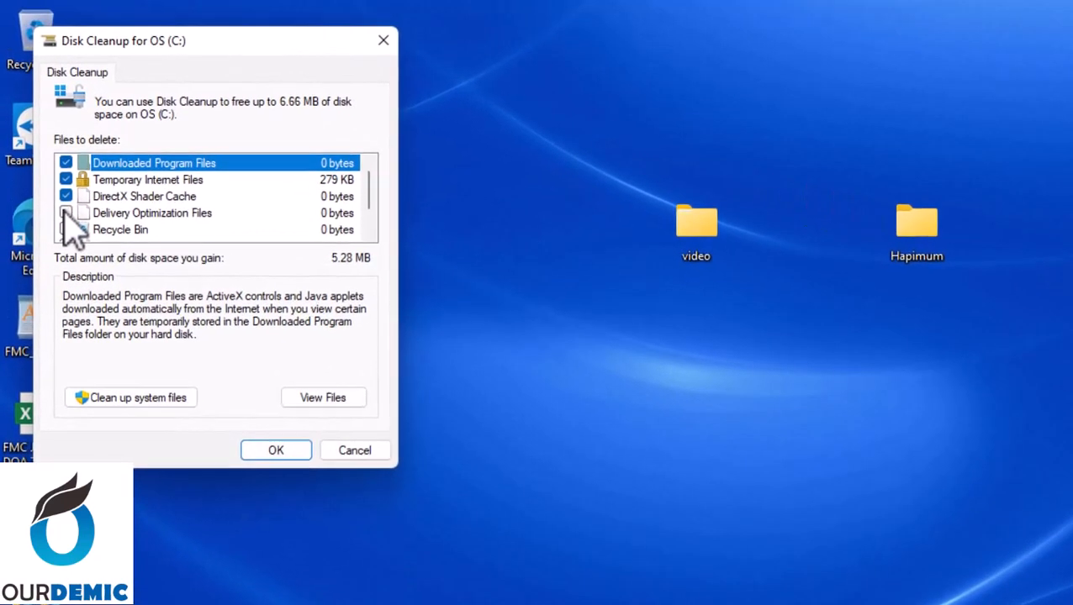
{"action": "left_click", "coordinate": [66, 213]}
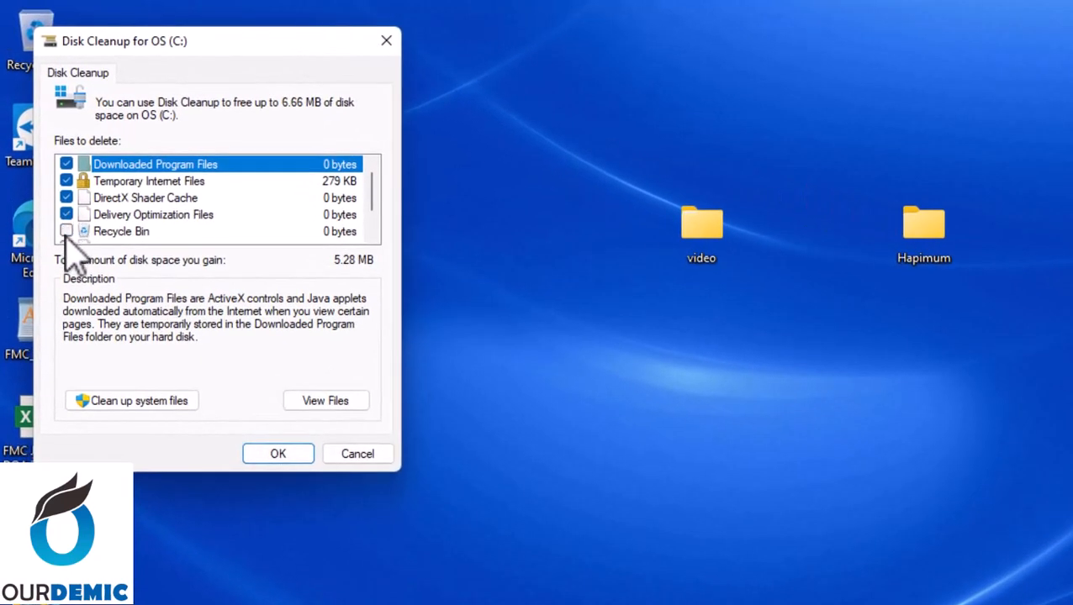
{"action": "left_click", "coordinate": [65, 230]}
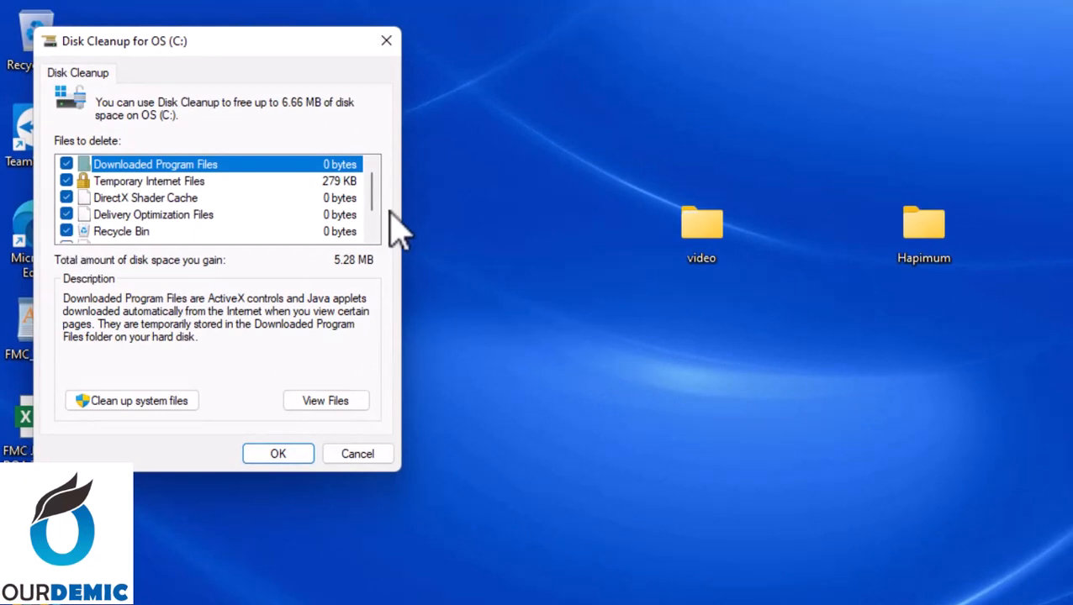
{"action": "scroll", "coordinate": [376, 229], "scroll_direction": "down", "scroll_amount": 1}
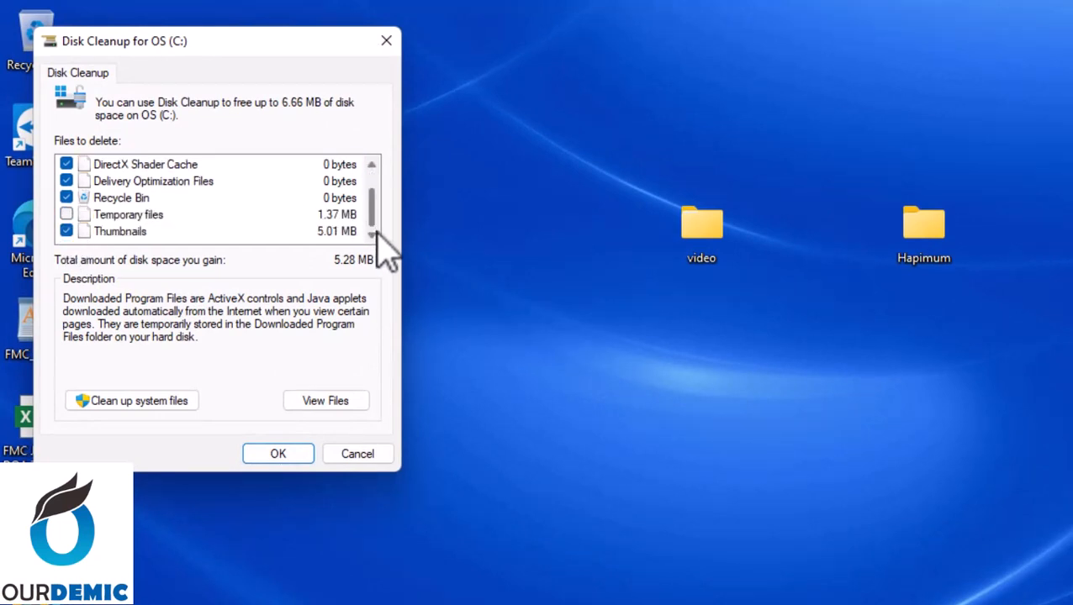
{"action": "left_click", "coordinate": [67, 215]}
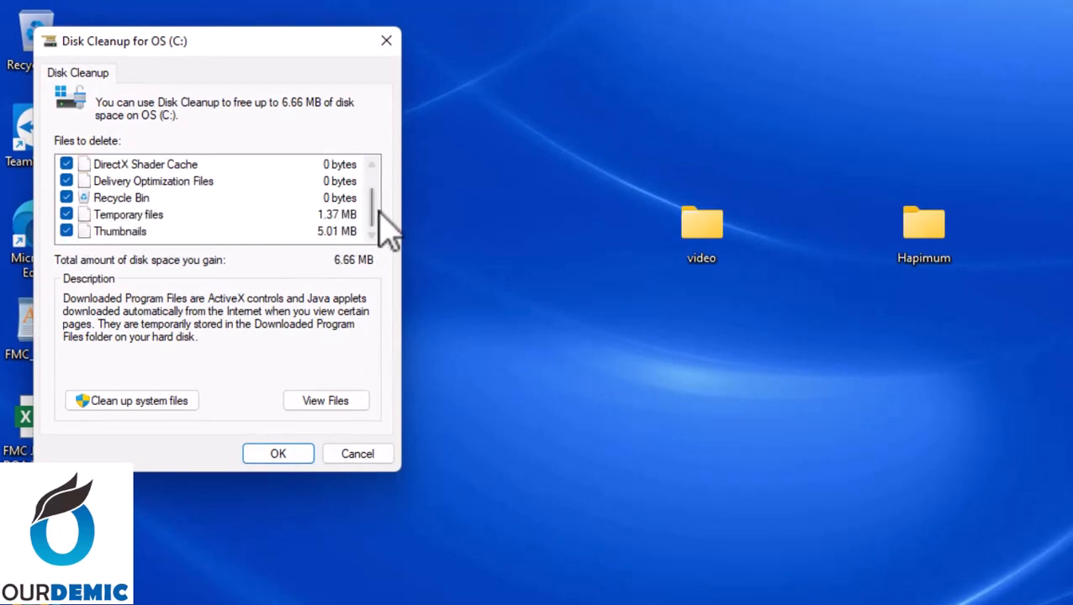
{"action": "scroll", "coordinate": [376, 181], "scroll_direction": "up", "scroll_amount": 1}
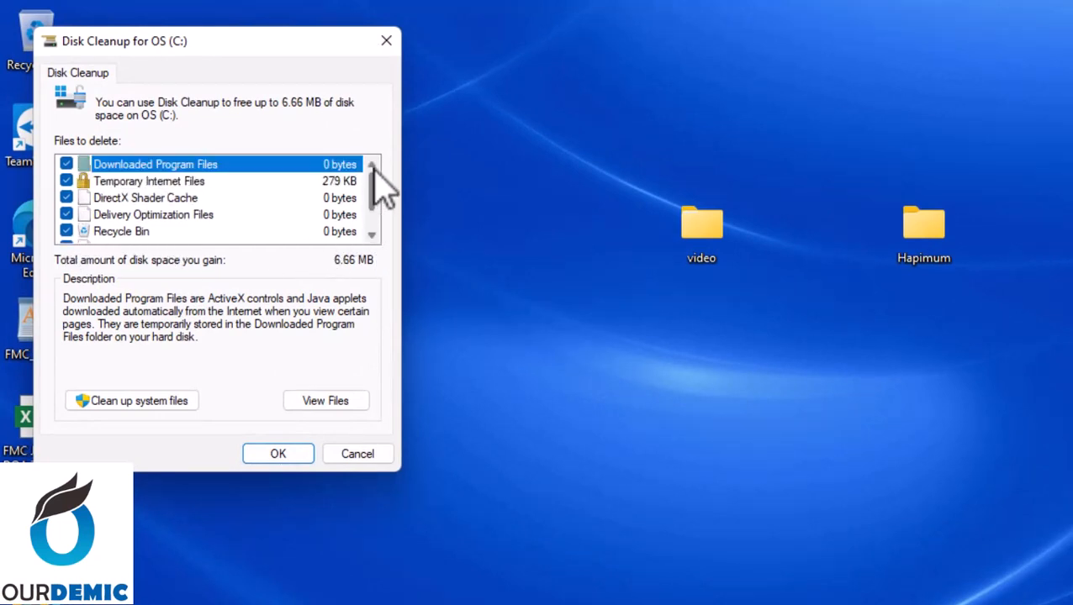
{"action": "left_click", "coordinate": [272, 452]}
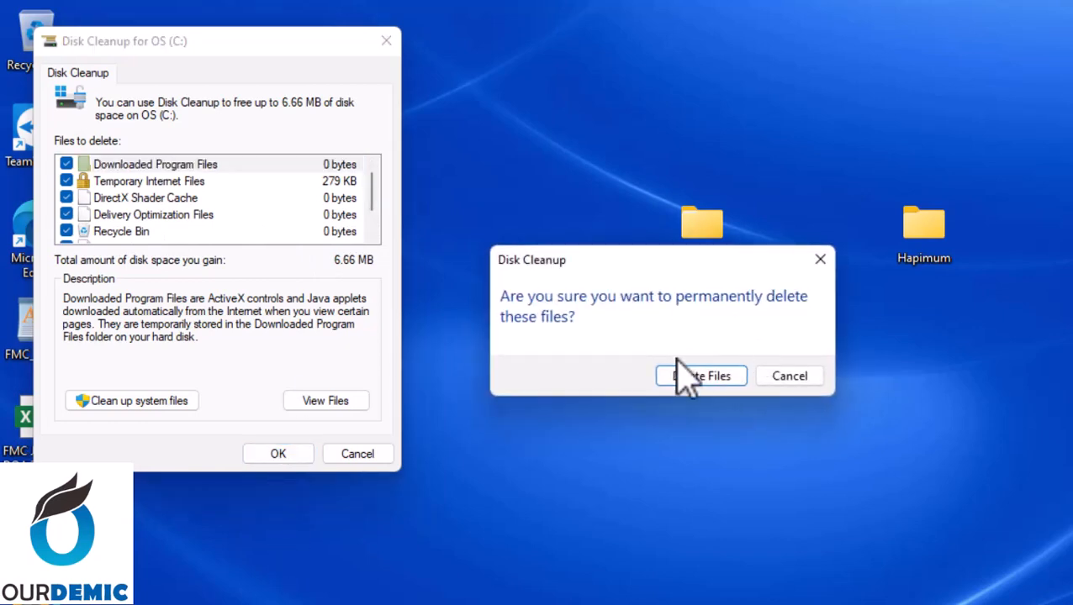
{"action": "left_click", "coordinate": [688, 379]}
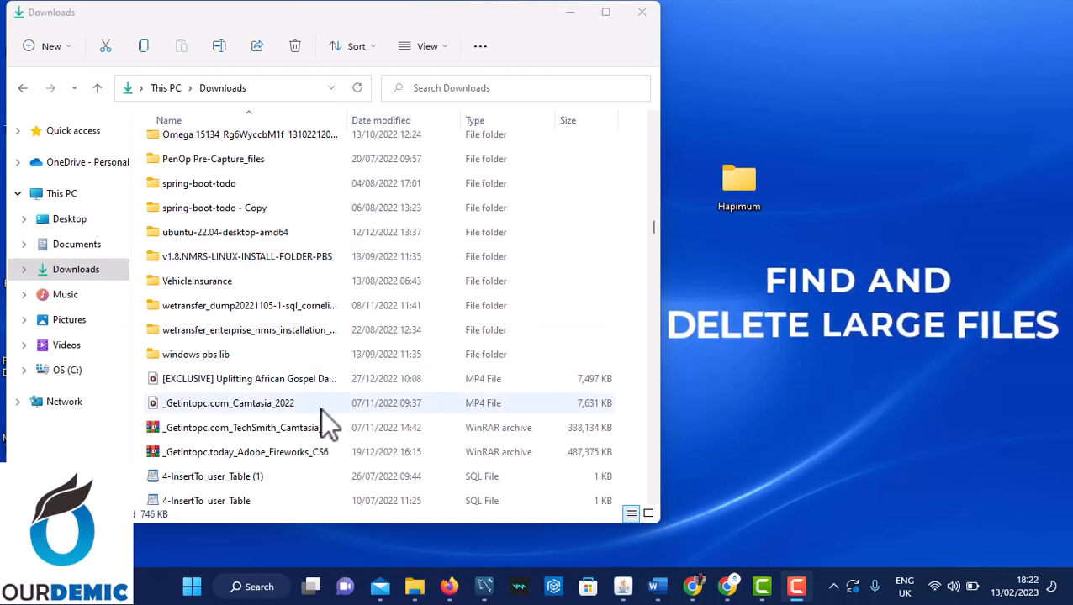
View the properties of the _Getintopc.com_Camtasia_2022 video in the Downloads folder to check its size.
{"action": "left_click", "coordinate": [299, 407]}
{"action": "right_click", "coordinate": [299, 407]}
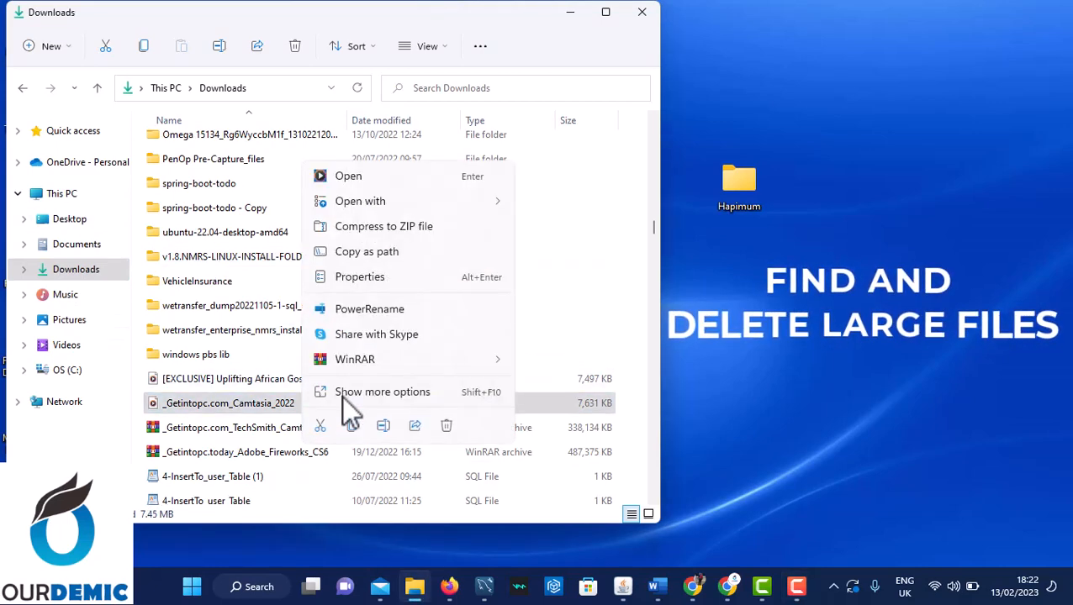
{"action": "left_click", "coordinate": [375, 279]}
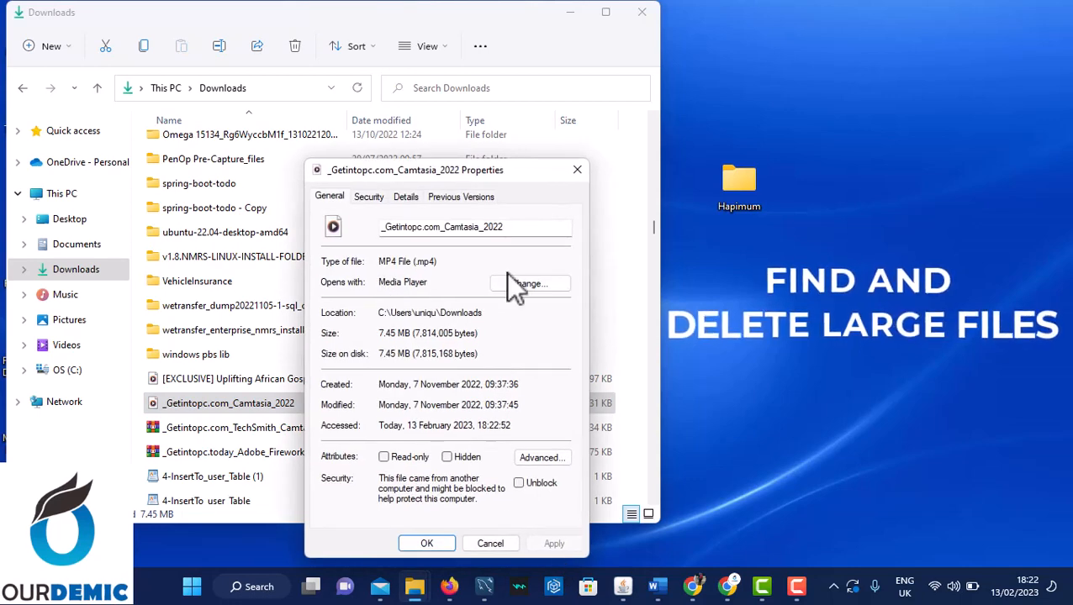
Leave the file properties and File Explorer, launch TreeSize Free as administrator and scan the OS (C:) drive.
{"action": "left_click", "coordinate": [576, 169]}
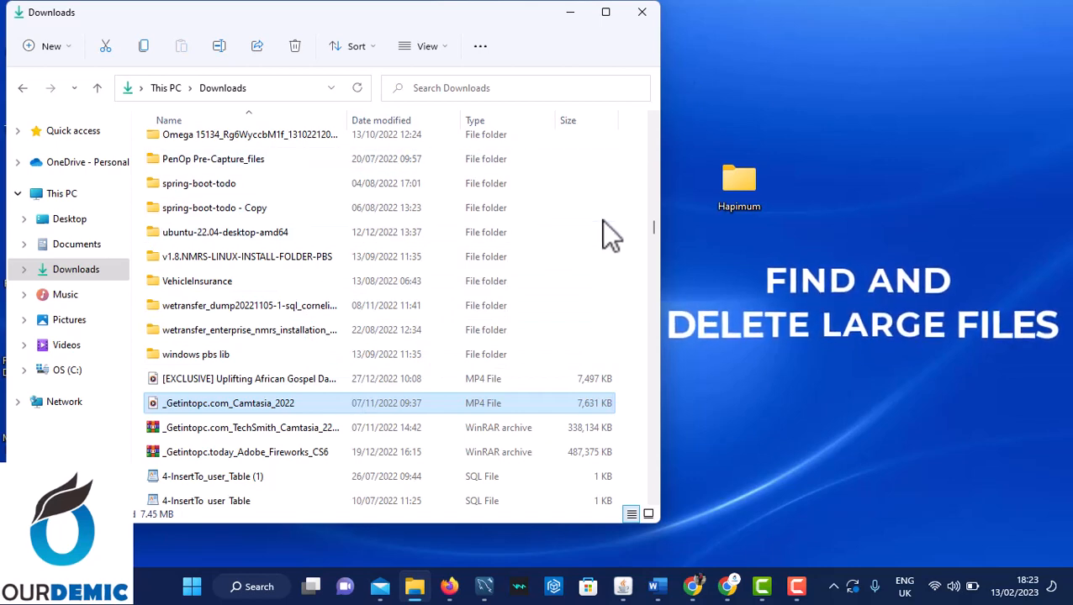
{"action": "left_click", "coordinate": [571, 13]}
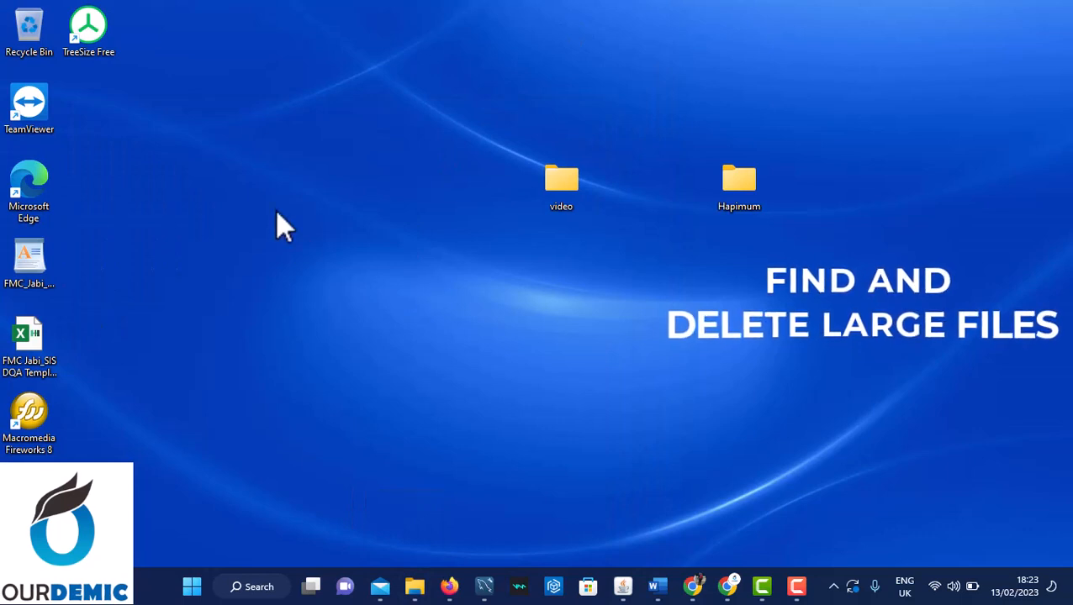
{"action": "double_click", "coordinate": [91, 27]}
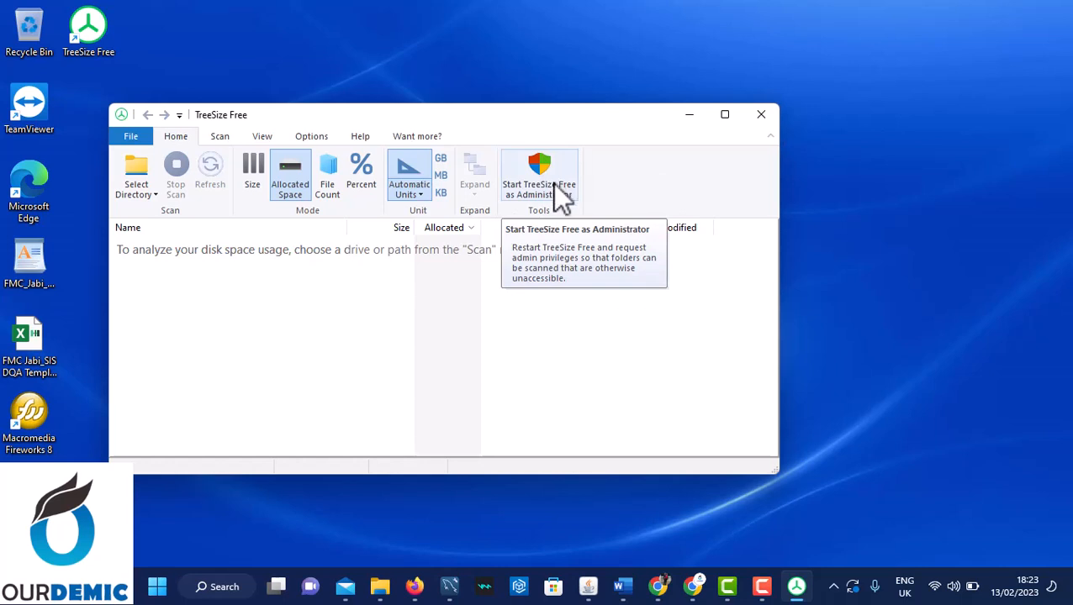
{"action": "left_click", "coordinate": [549, 182]}
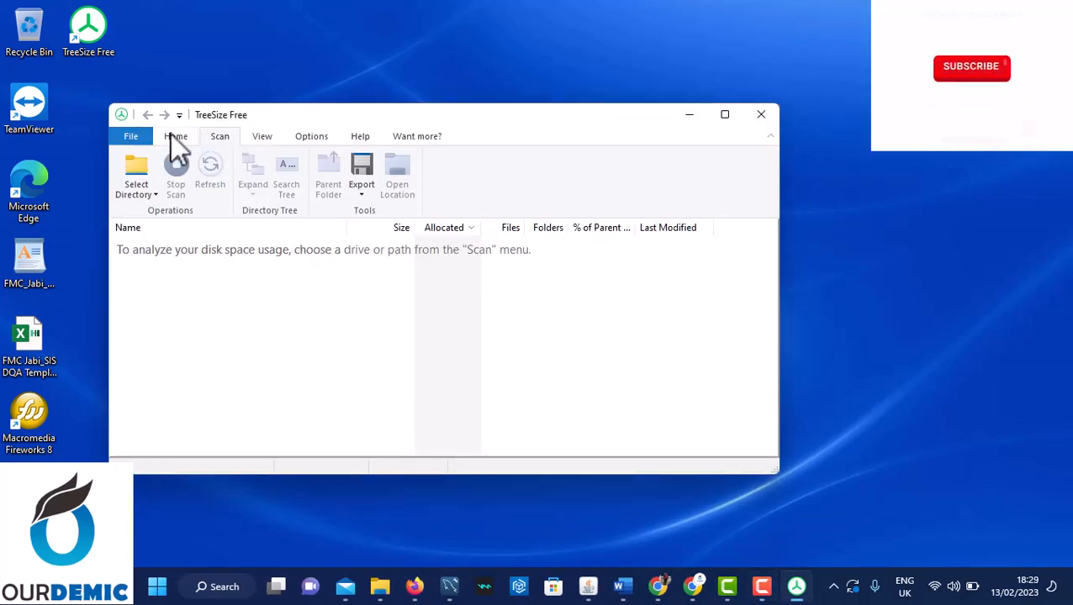
{"action": "left_click", "coordinate": [139, 189]}
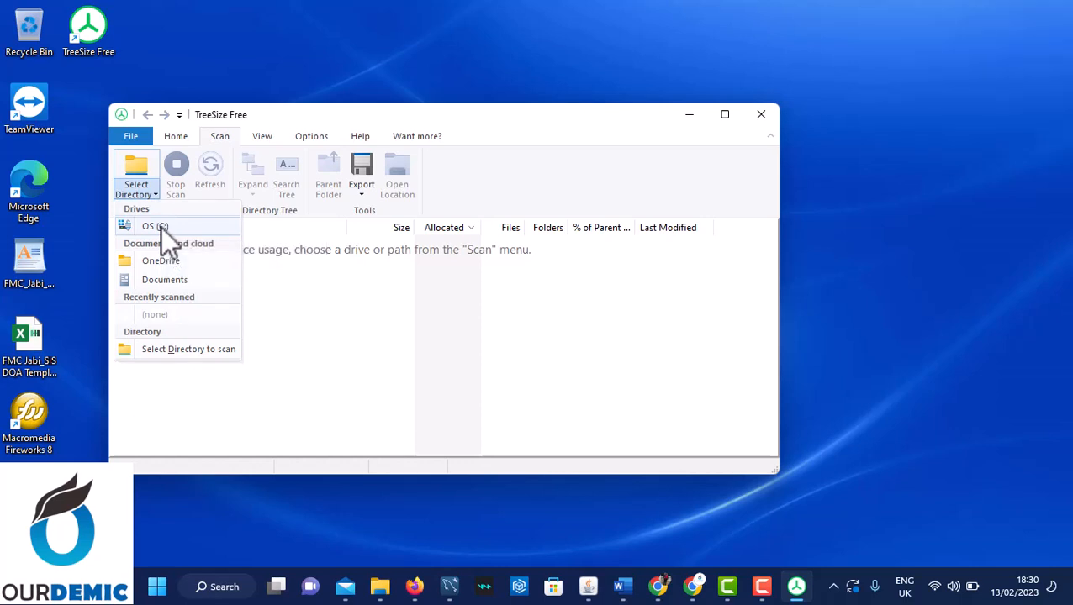
{"action": "left_click", "coordinate": [160, 227]}
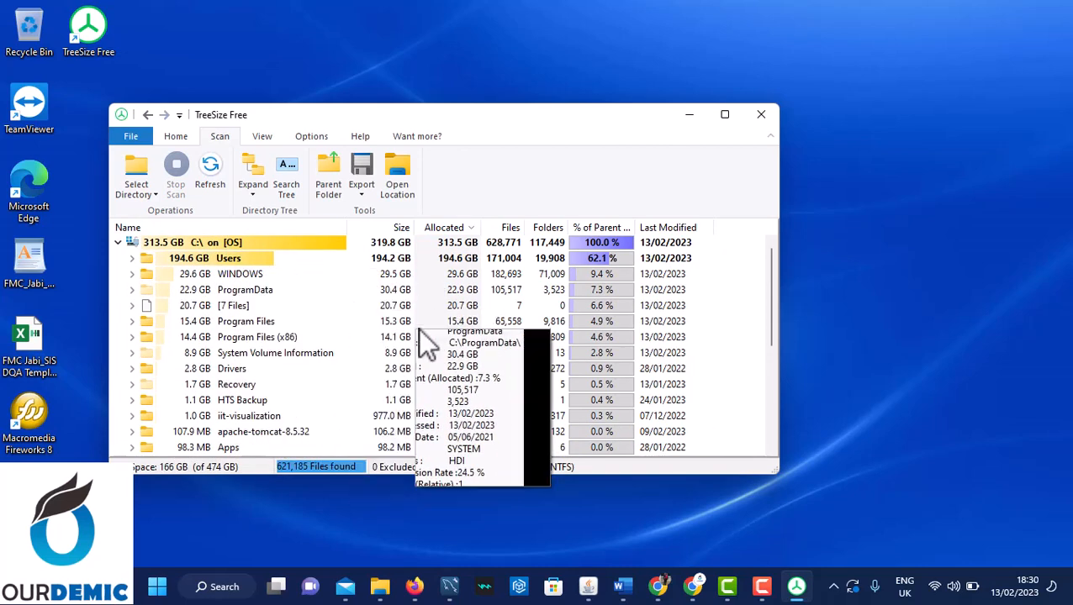
Expand Users, the user profile folder and its Videos folder in the scan results to examine which folders take up the most space.
{"action": "left_click", "coordinate": [132, 258]}
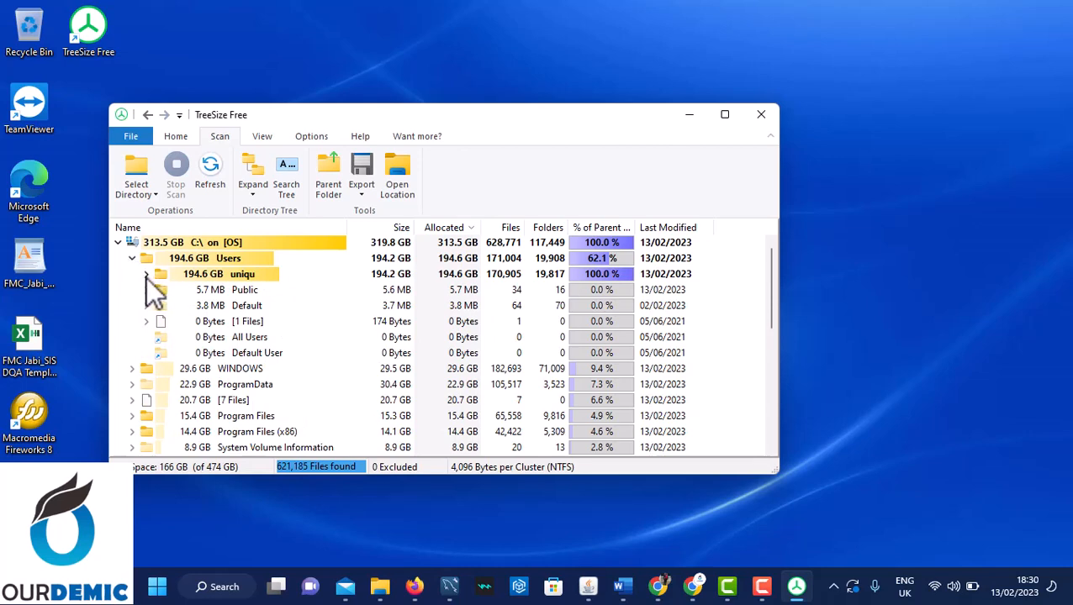
{"action": "left_click", "coordinate": [145, 276]}
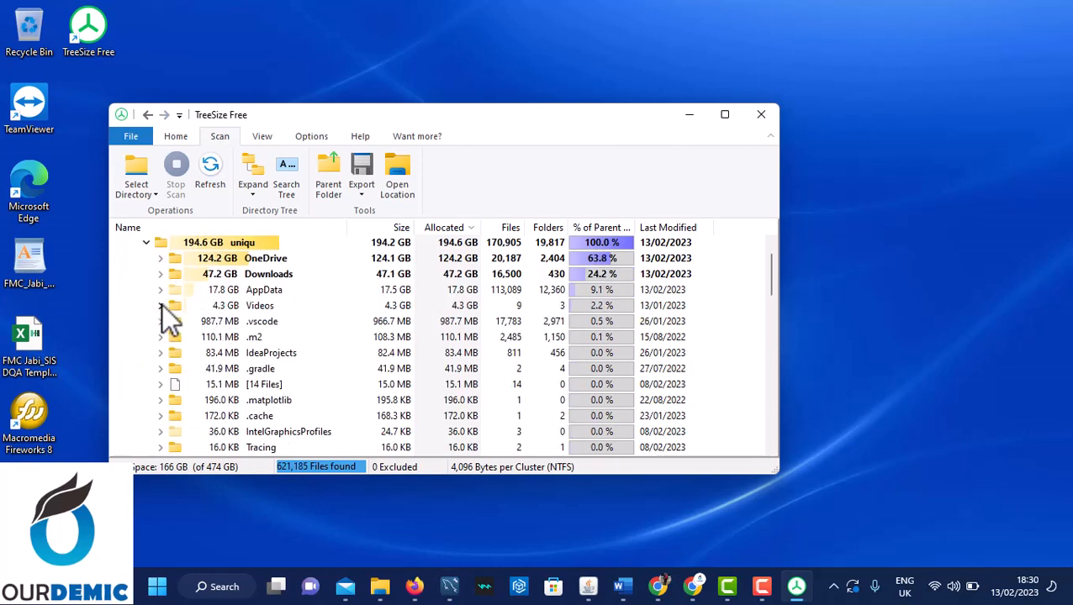
{"action": "mouse_move", "coordinate": [158, 305]}
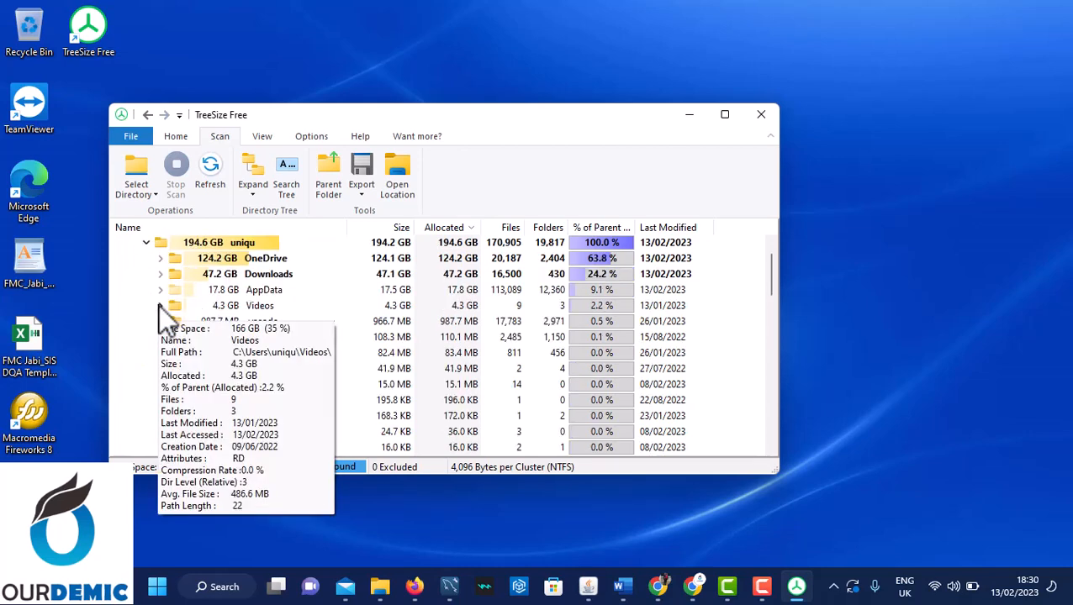
{"action": "left_click", "coordinate": [160, 306]}
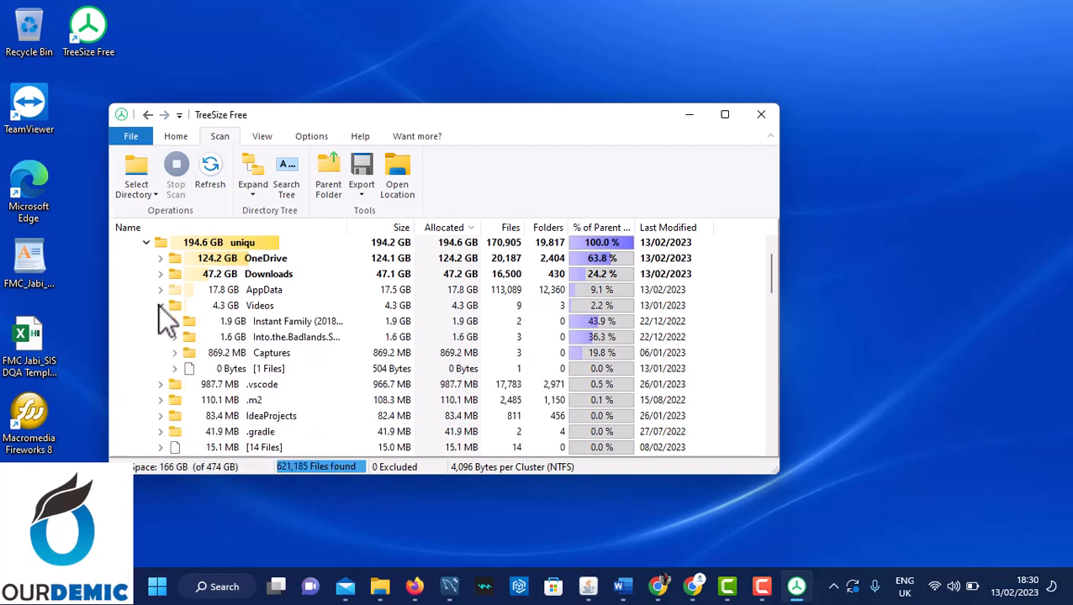
{"action": "left_click", "coordinate": [176, 353]}
{"action": "left_click", "coordinate": [177, 352]}
{"action": "scroll", "coordinate": [258, 375], "scroll_direction": "down", "scroll_amount": 2}
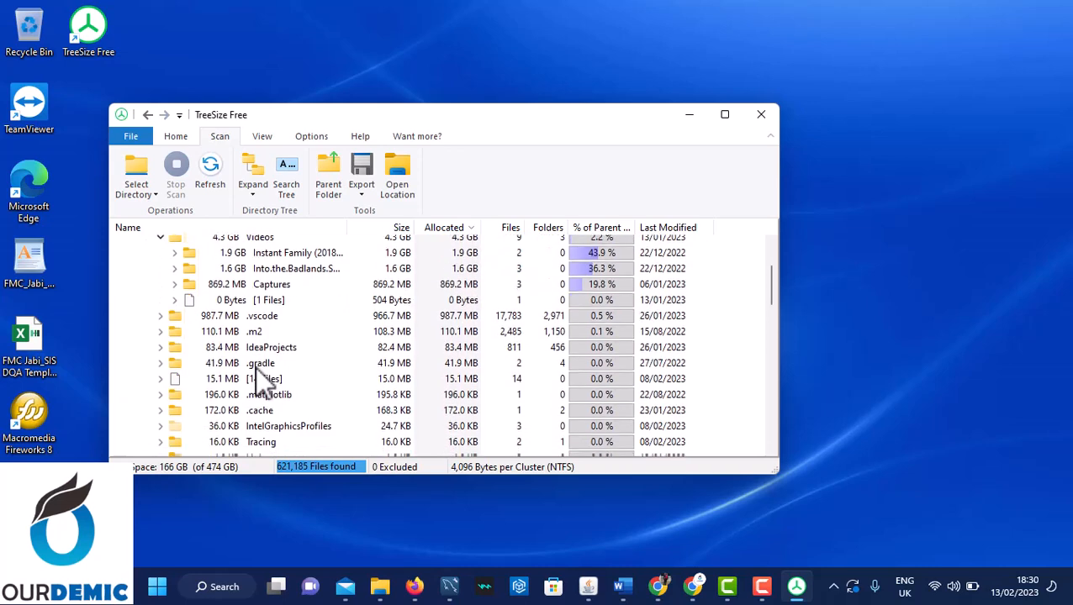
{"action": "scroll", "coordinate": [257, 370], "scroll_direction": "down", "scroll_amount": 4}
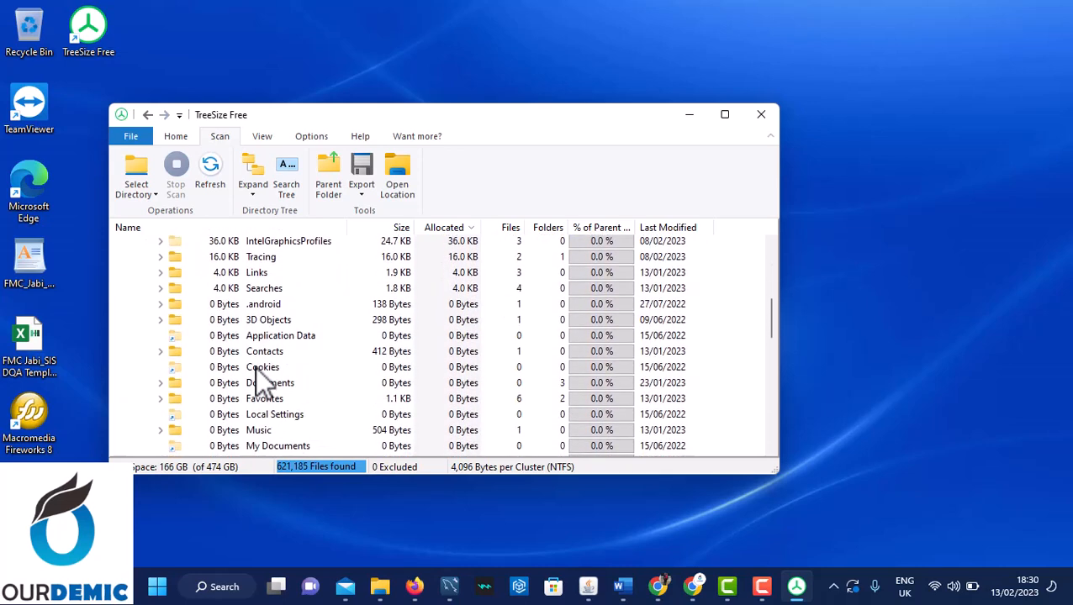
{"action": "scroll", "coordinate": [255, 367], "scroll_direction": "up", "scroll_amount": 6}
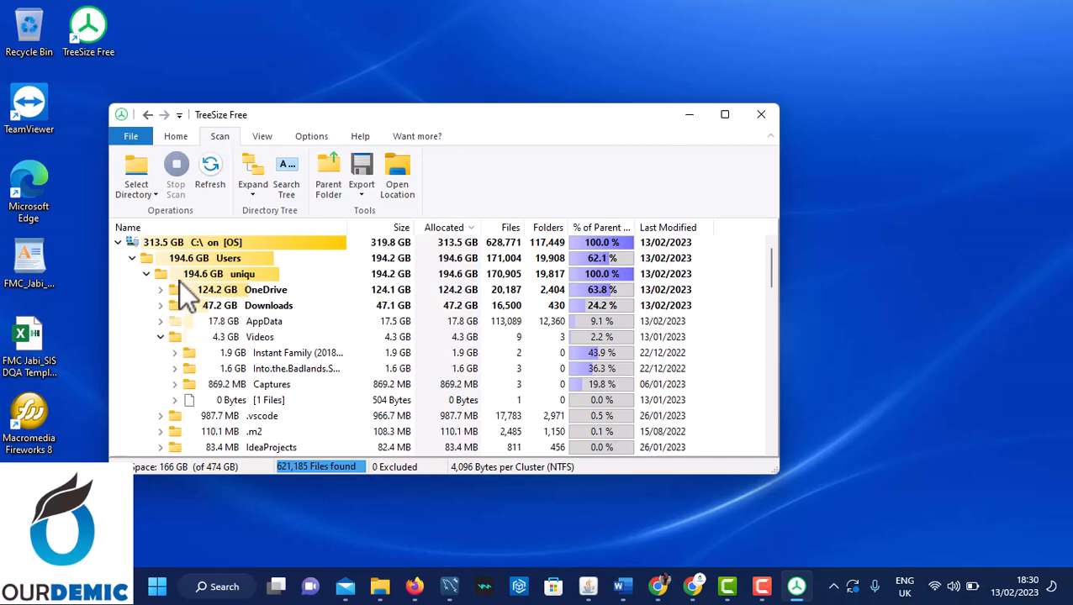
{"action": "mouse_move", "coordinate": [330, 315]}
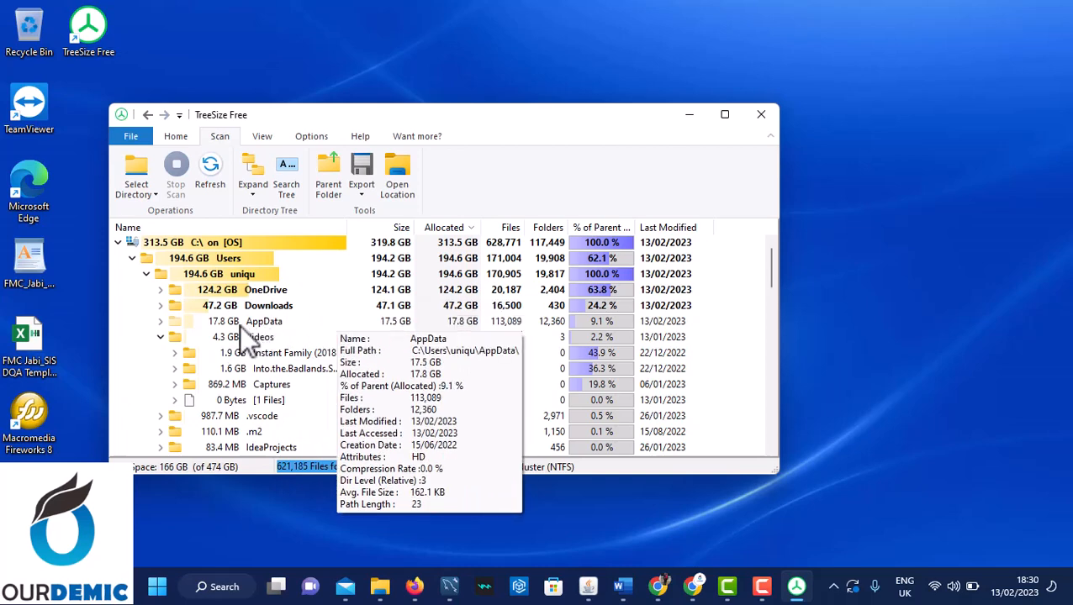
Expand OneDrive and its Documents folder in the scan results and delete the "son" folder.
{"action": "left_click", "coordinate": [161, 291]}
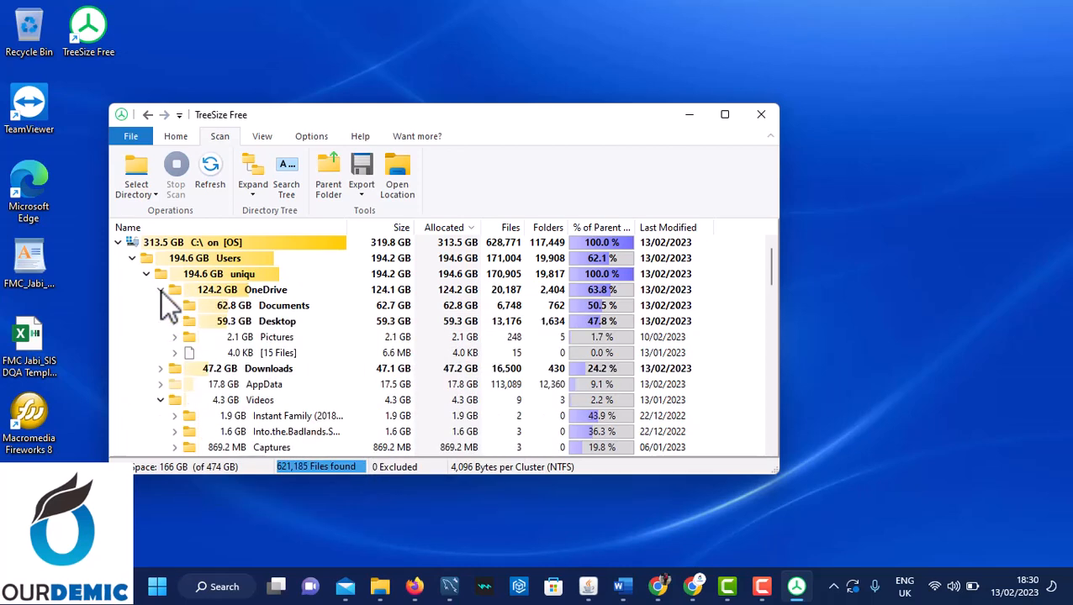
{"action": "double_click", "coordinate": [172, 306]}
{"action": "mouse_move", "coordinate": [173, 305]}
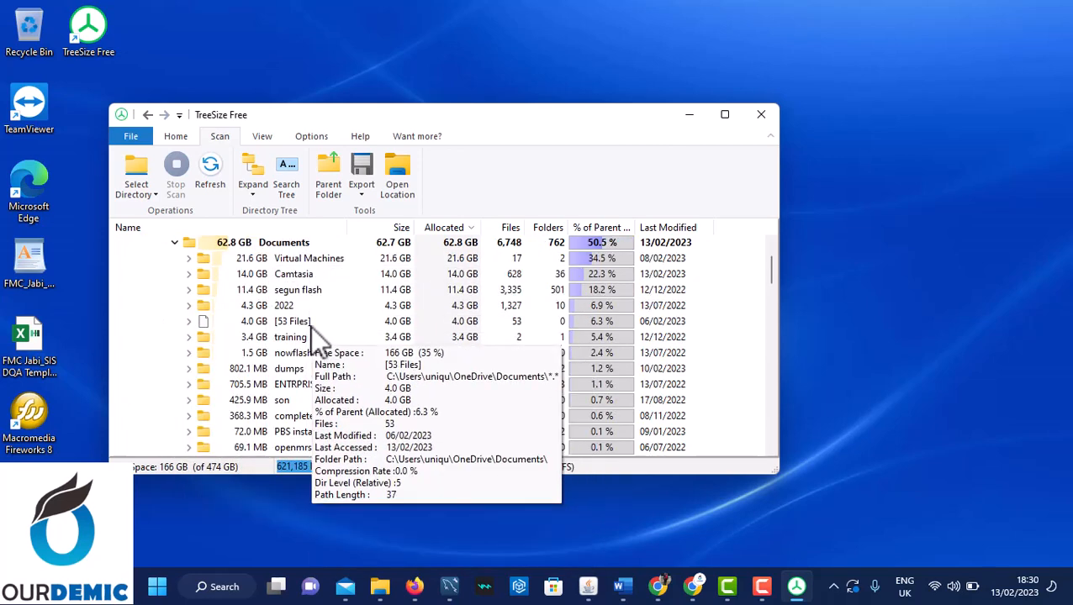
{"action": "scroll", "coordinate": [260, 354], "scroll_direction": "down", "scroll_amount": 2}
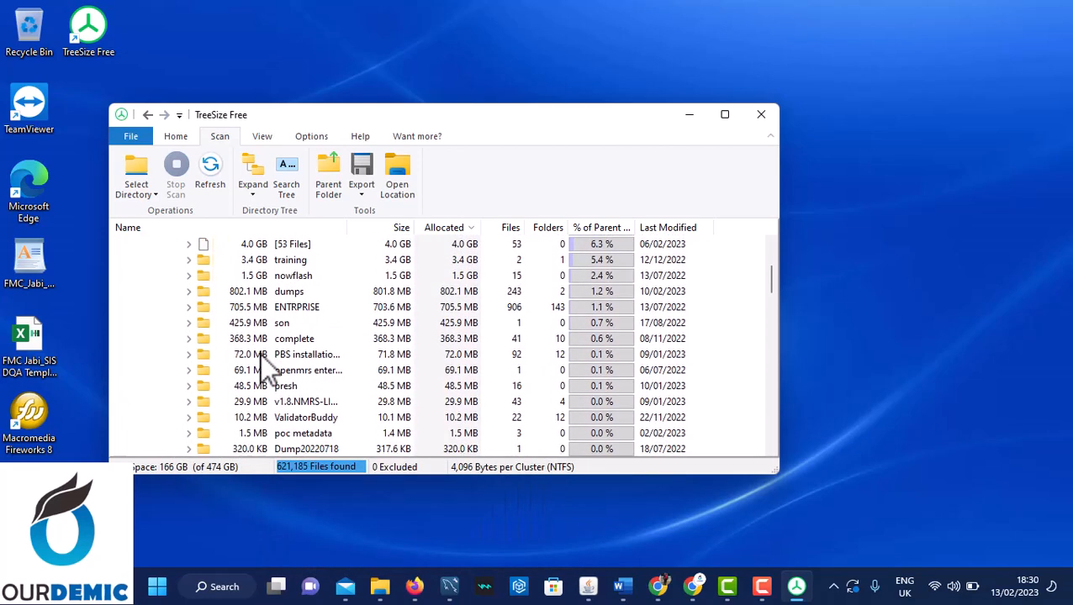
{"action": "scroll", "coordinate": [260, 357], "scroll_direction": "down", "scroll_amount": 1}
{"action": "right_click", "coordinate": [239, 291]}
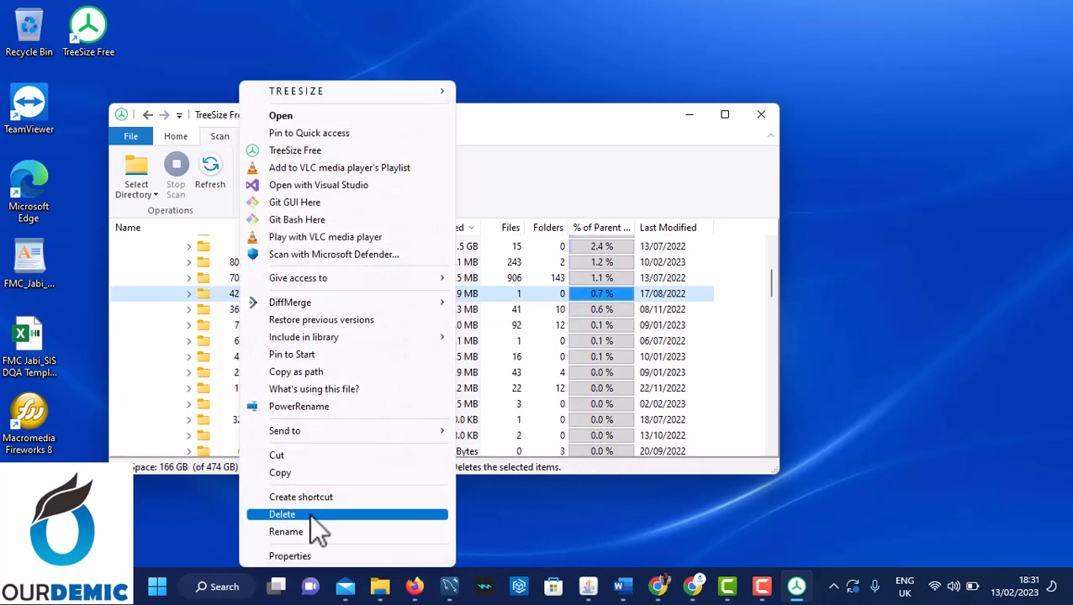
{"action": "left_click", "coordinate": [308, 515]}
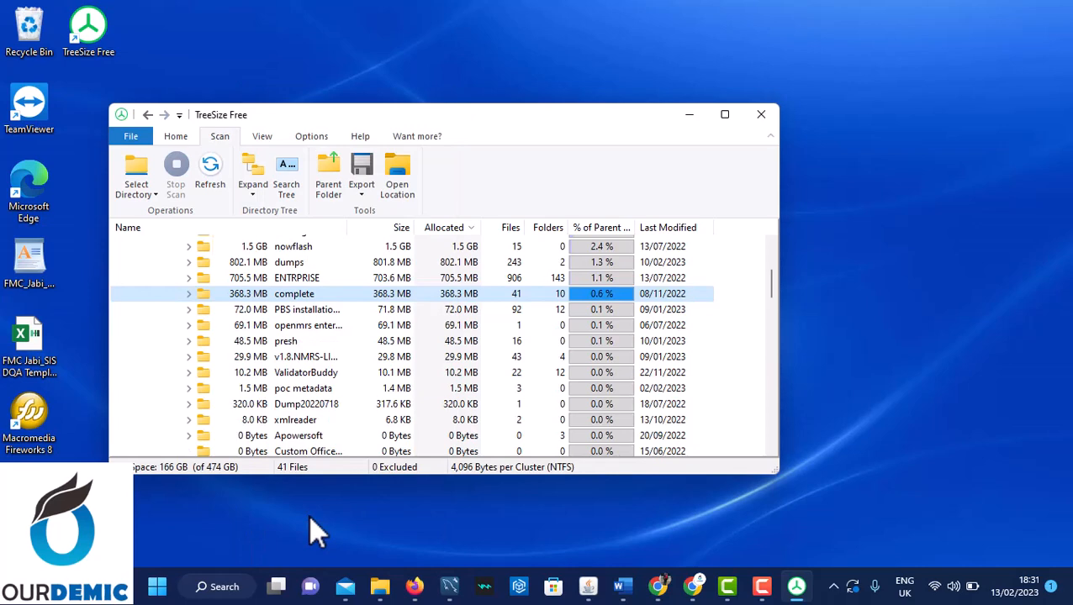
Look through the remaining folders of the user profile in the scan results for other large items.
{"action": "scroll", "coordinate": [303, 378], "scroll_direction": "down", "scroll_amount": 3}
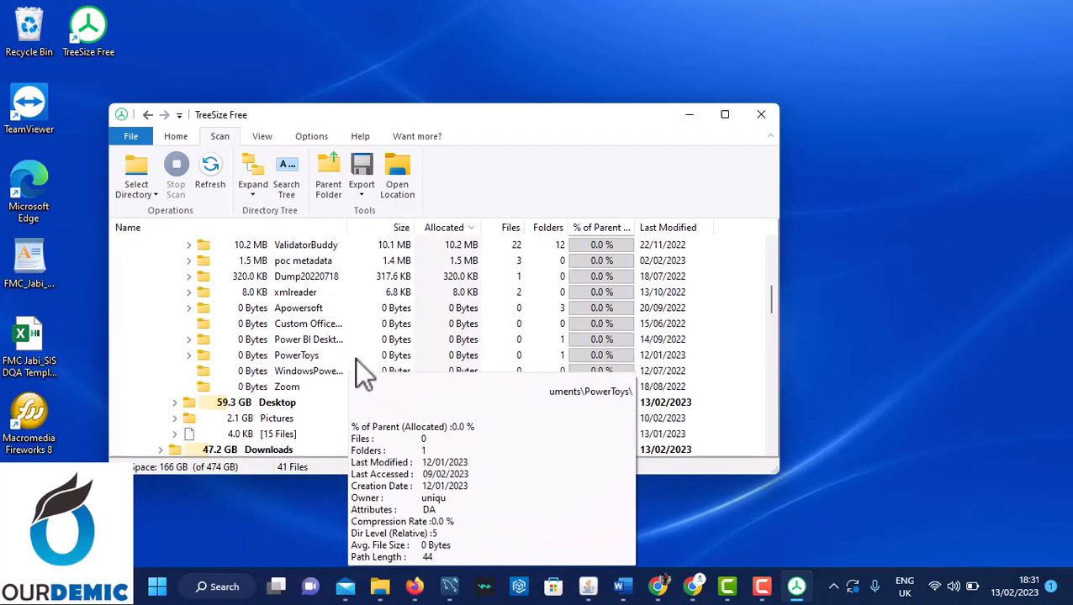
{"action": "scroll", "coordinate": [304, 396], "scroll_direction": "down", "scroll_amount": 2}
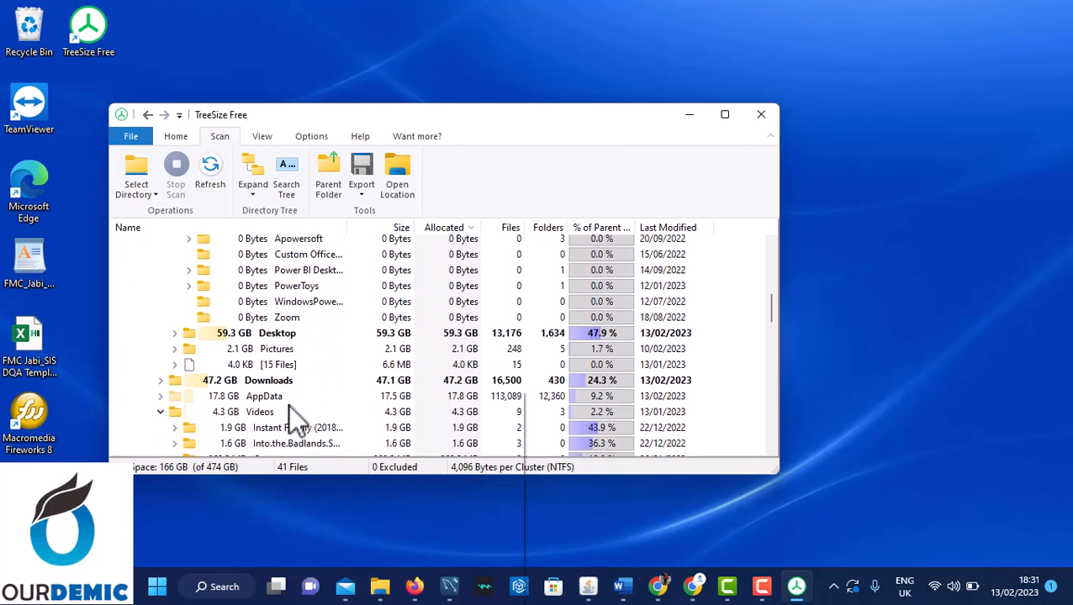
{"action": "scroll", "coordinate": [261, 401], "scroll_direction": "down", "scroll_amount": 1}
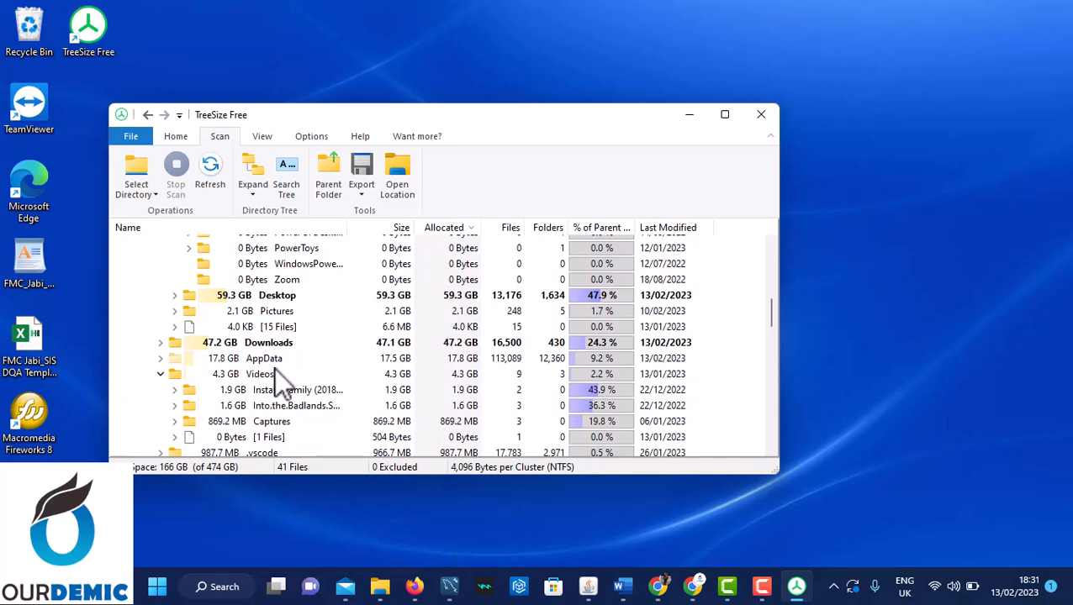
{"action": "scroll", "coordinate": [280, 395], "scroll_direction": "down", "scroll_amount": 3}
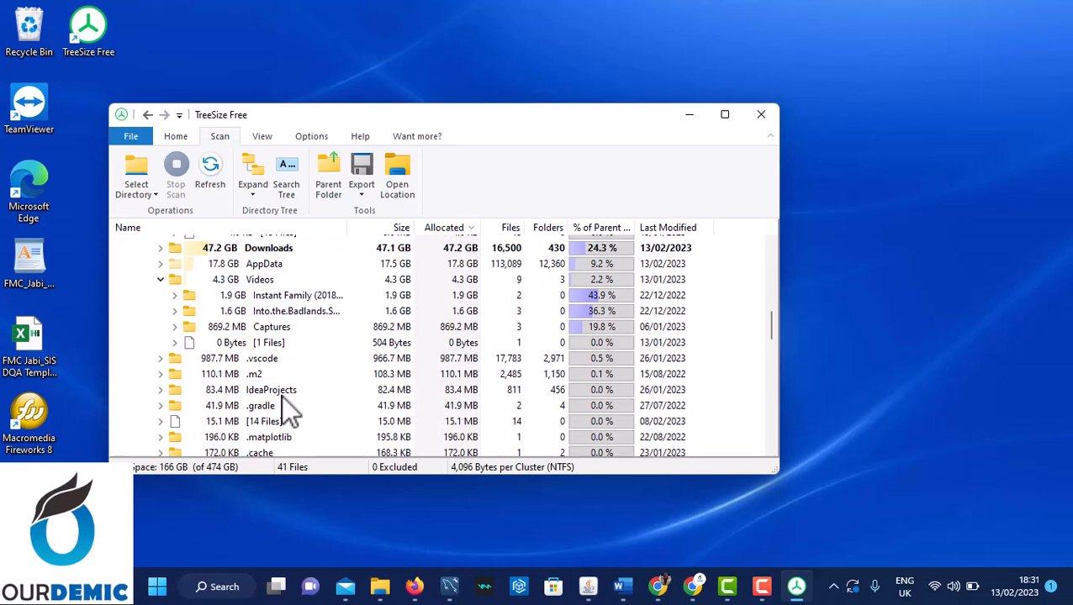
{"action": "scroll", "coordinate": [281, 395], "scroll_direction": "up", "scroll_amount": 5}
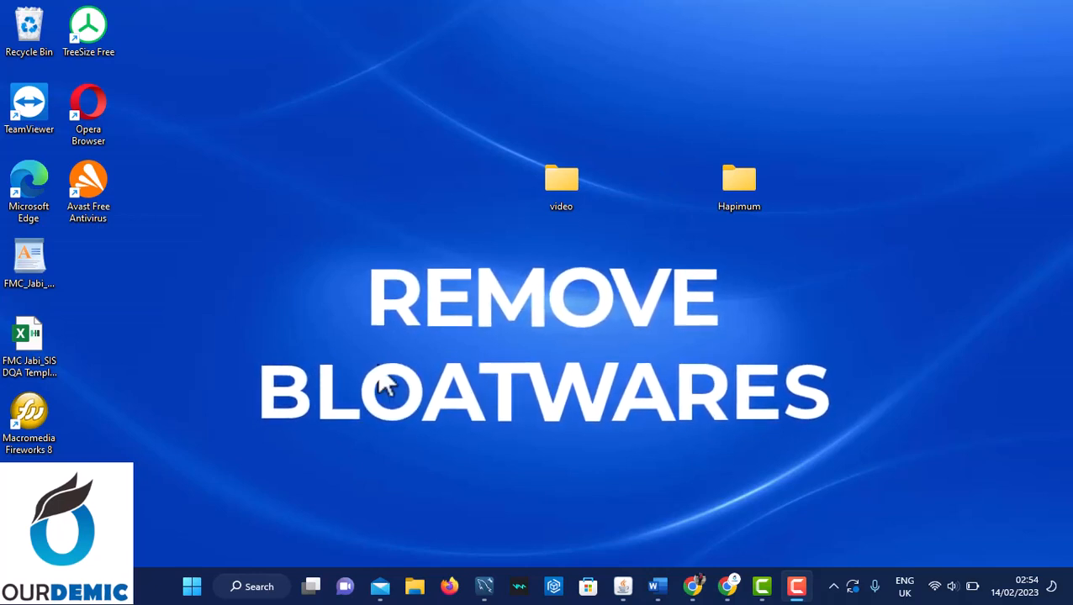
Open the Apps & features page in Windows Settings.
{"action": "left_click", "coordinate": [261, 592]}
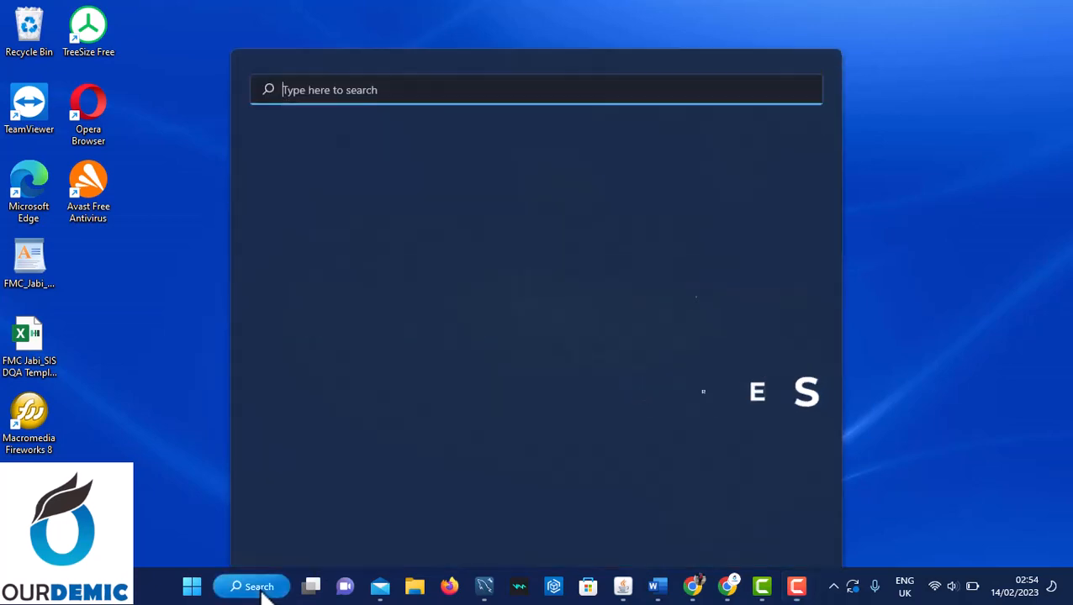
{"action": "left_click", "coordinate": [317, 226]}
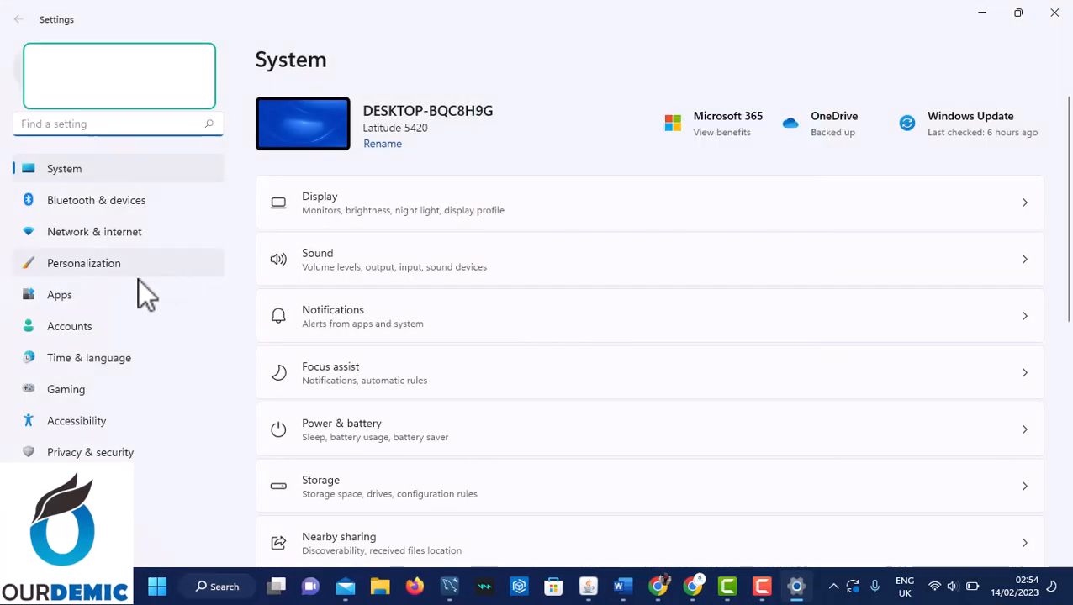
{"action": "left_click", "coordinate": [80, 301]}
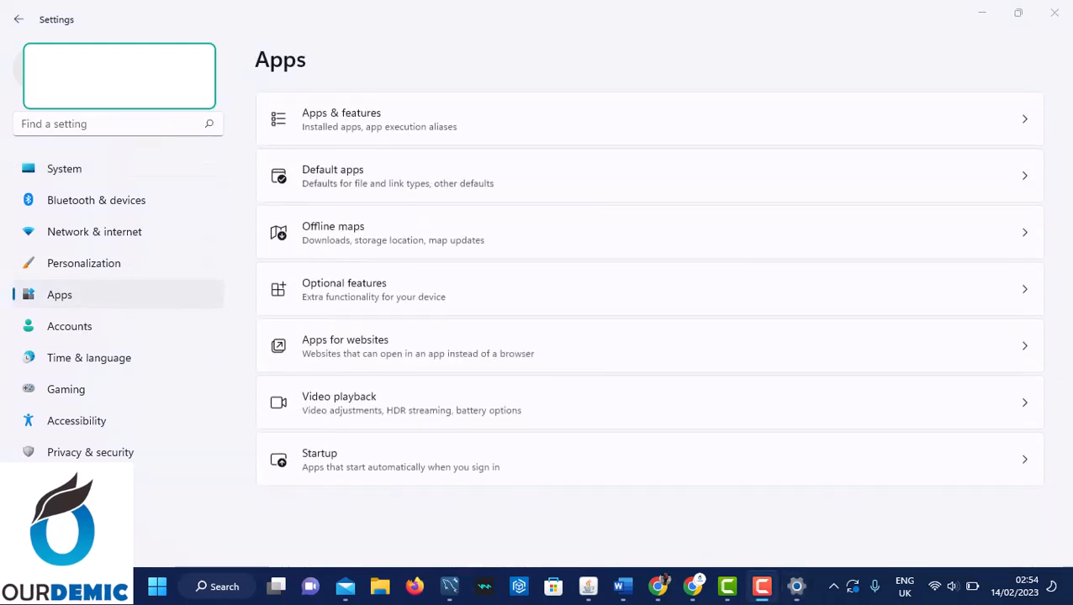
{"action": "left_click", "coordinate": [332, 119]}
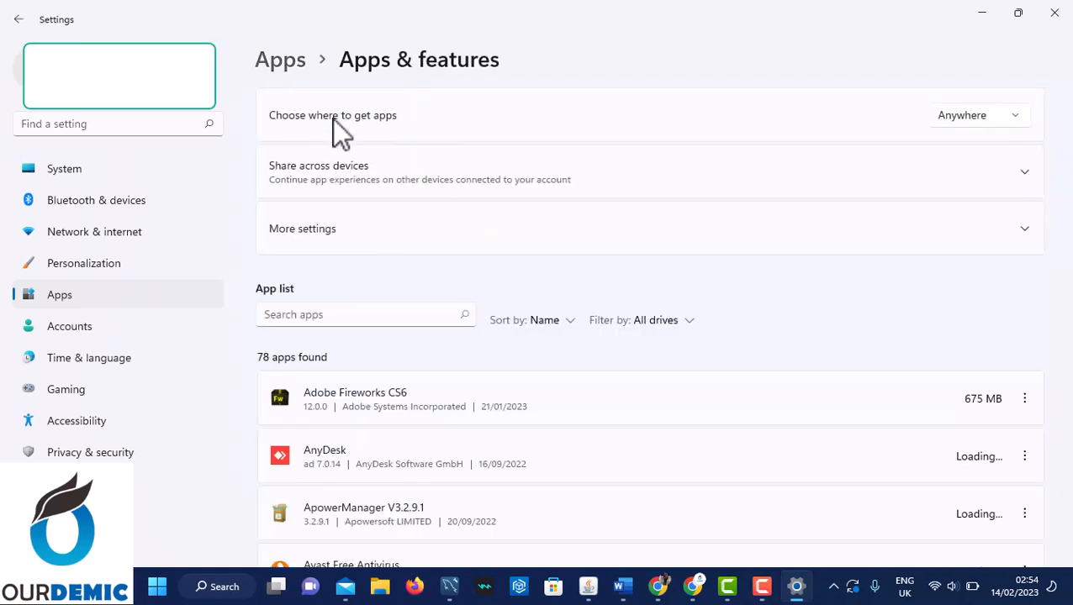
Uninstall Avast Free Antivirus, confirming the removal in its setup window, and look through the rest of the installed apps.
{"action": "scroll", "coordinate": [527, 423], "scroll_direction": "down", "scroll_amount": 5}
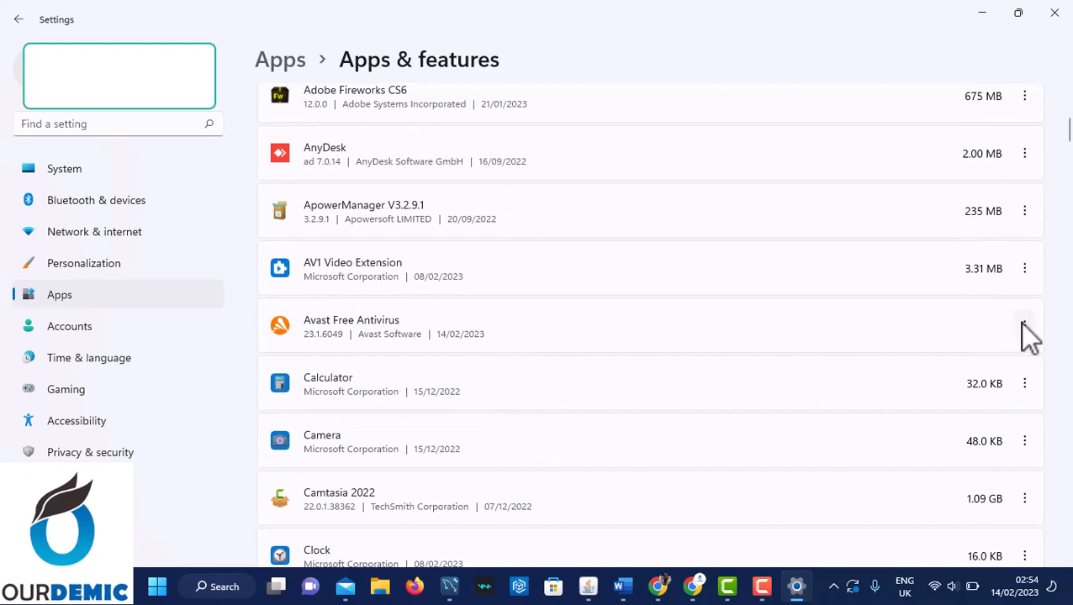
{"action": "left_click", "coordinate": [1023, 326]}
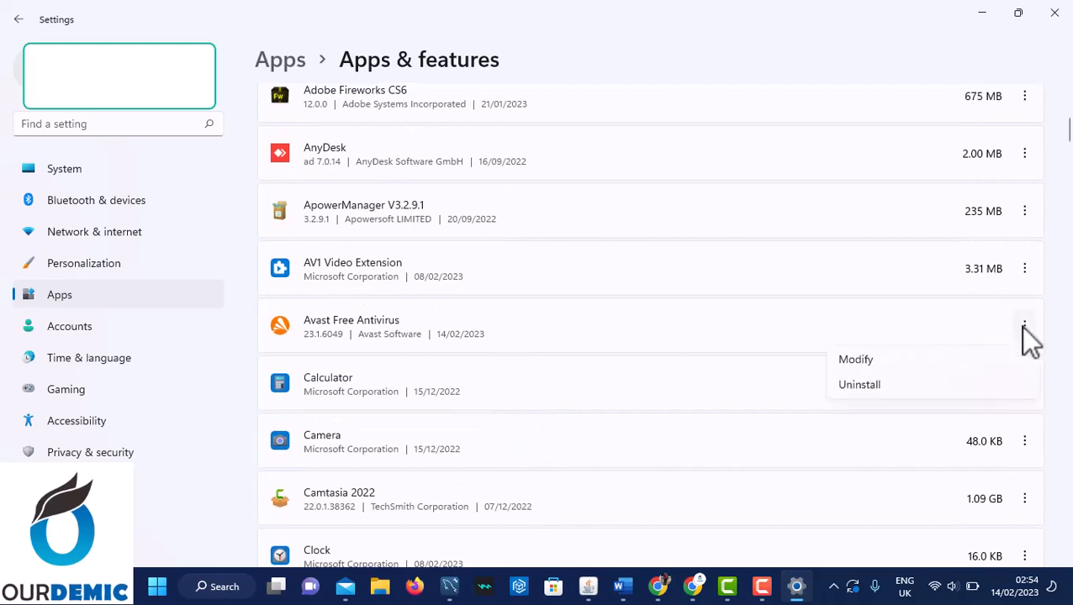
{"action": "left_click", "coordinate": [878, 388]}
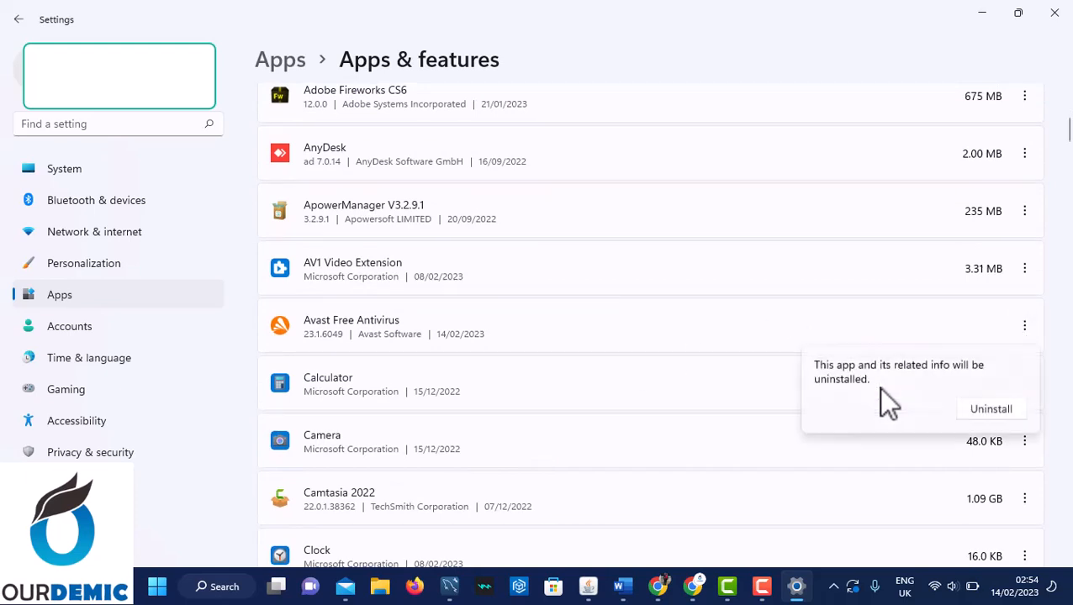
{"action": "left_click", "coordinate": [985, 410]}
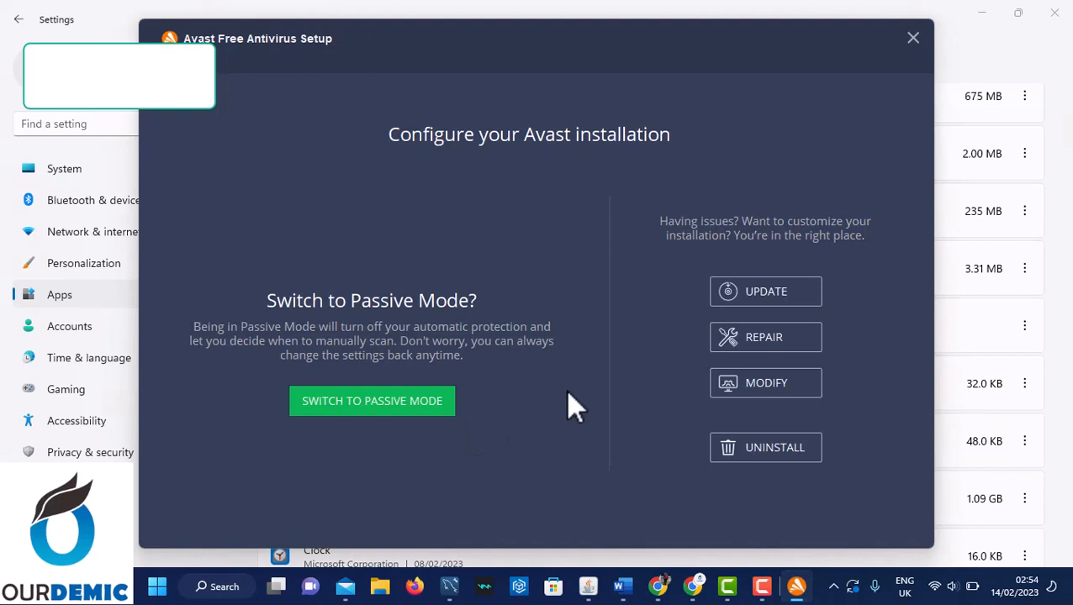
{"action": "left_click", "coordinate": [764, 457]}
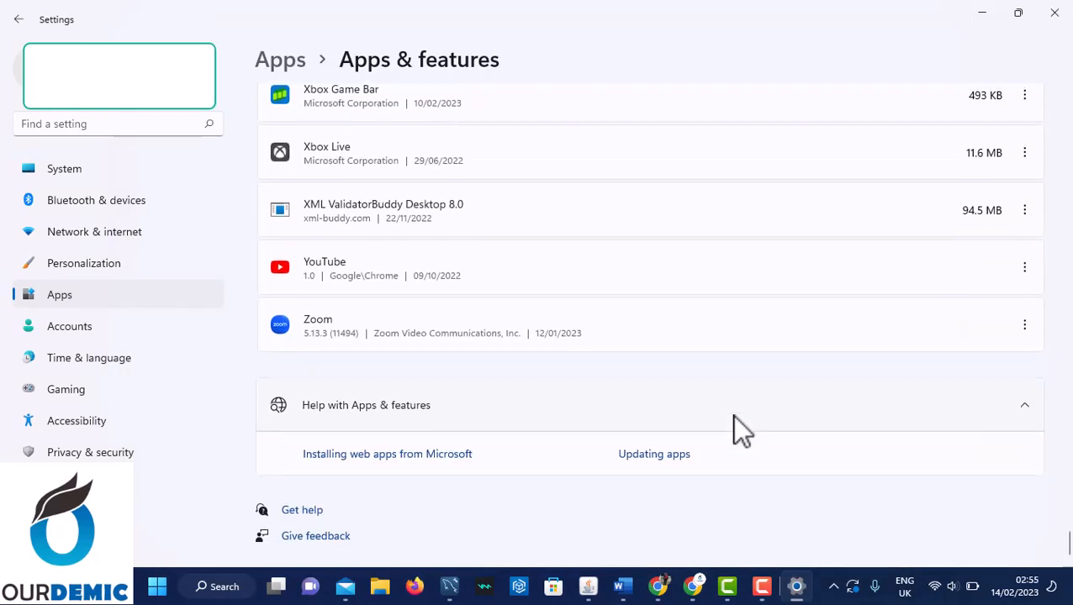
{"action": "scroll", "coordinate": [731, 414], "scroll_direction": "up", "scroll_amount": 20}
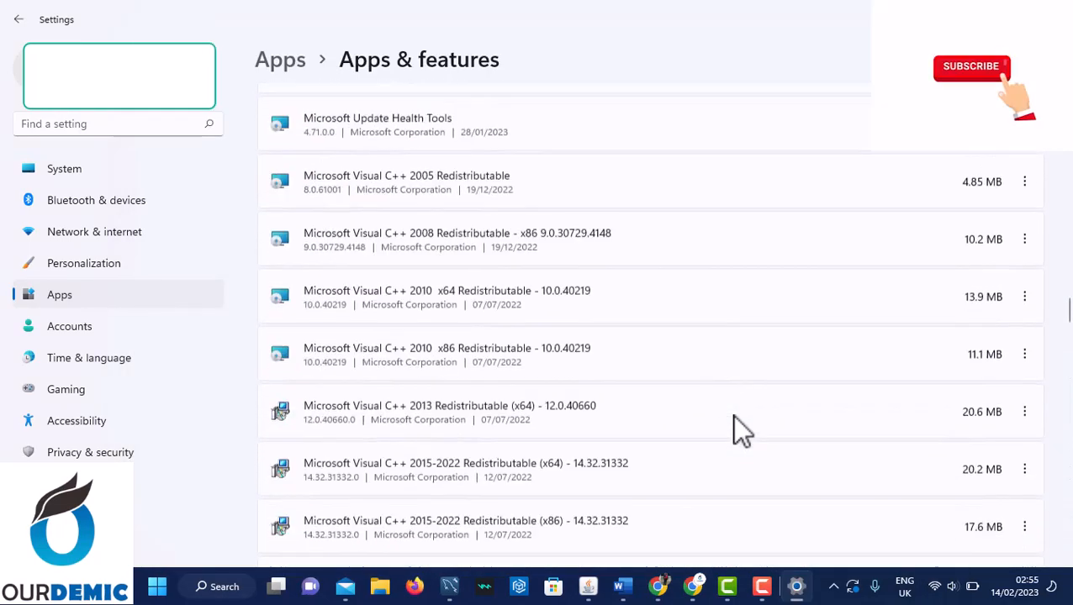
{"action": "scroll", "coordinate": [734, 415], "scroll_direction": "up", "scroll_amount": 10}
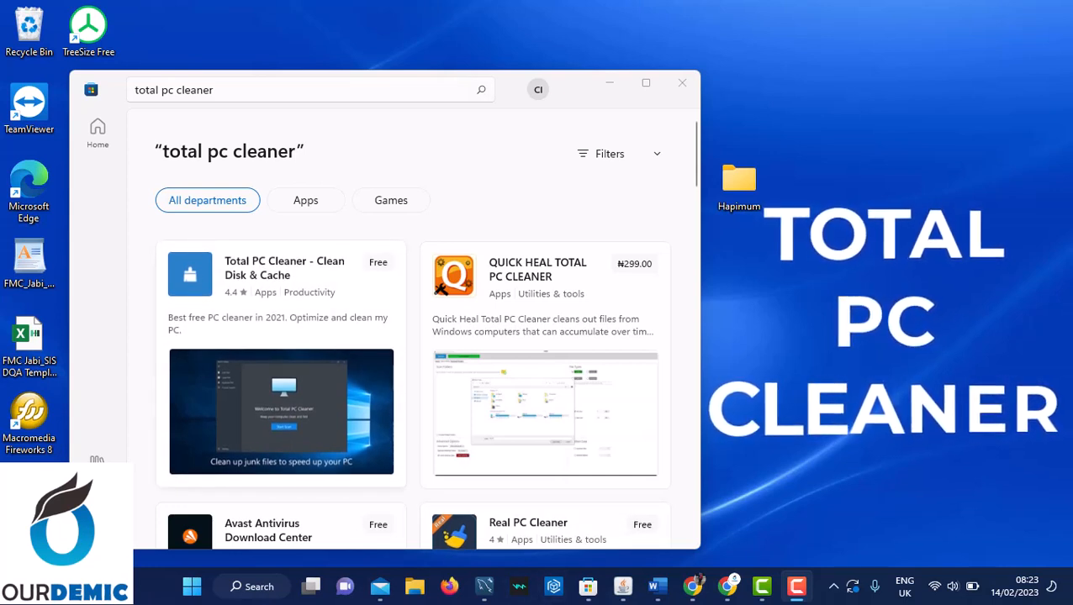
Install Total PC Cleaner - Clean Disk & Cache from the store's search results and launch it.
{"action": "left_click", "coordinate": [280, 336]}
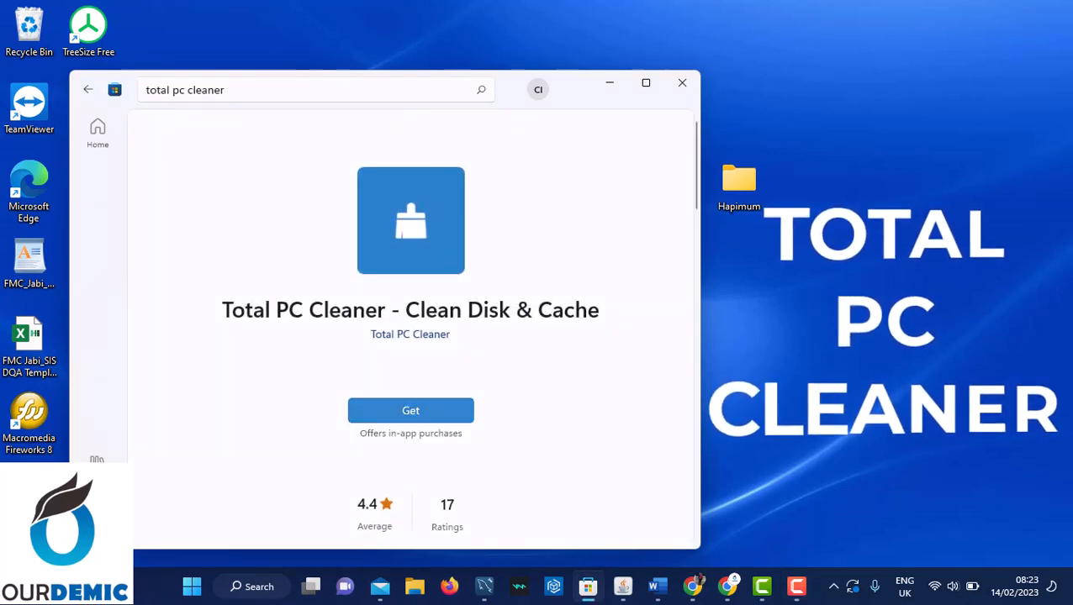
{"action": "left_click", "coordinate": [410, 411]}
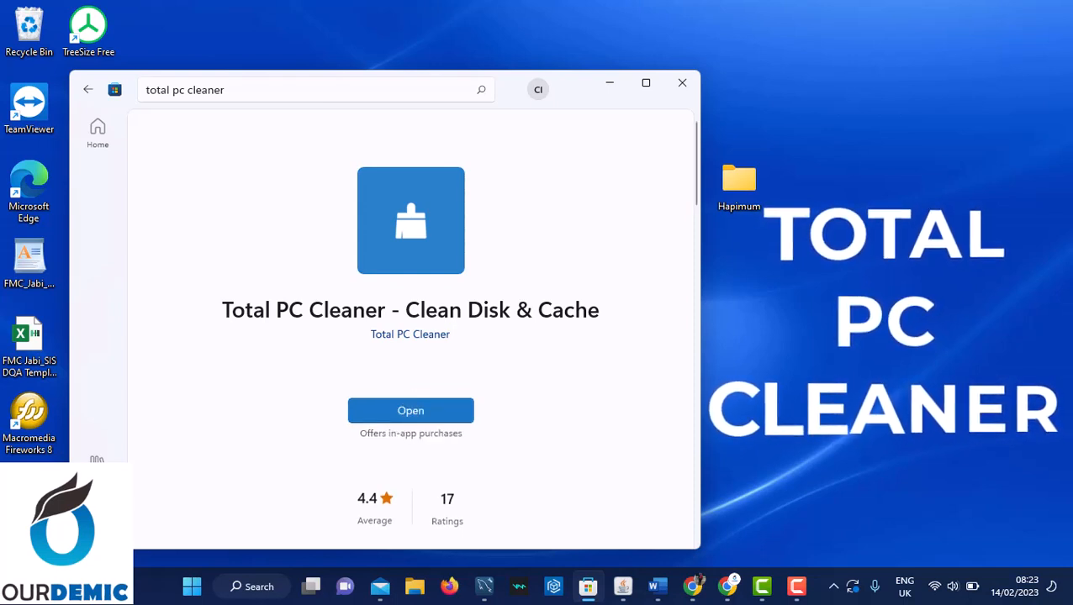
{"action": "left_click", "coordinate": [410, 410]}
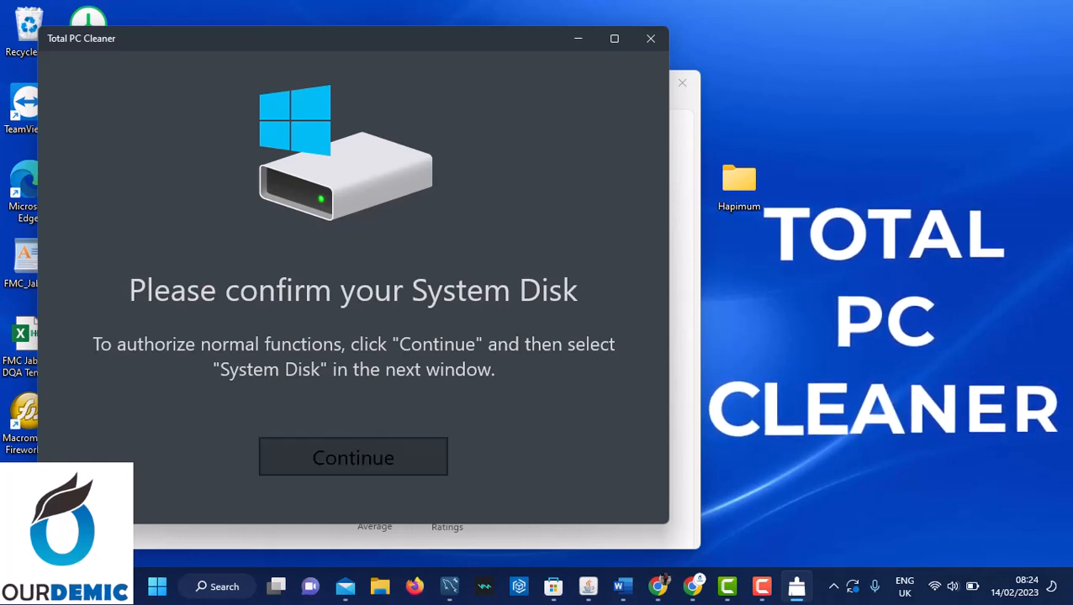
Authorize Total PC Cleaner by confirming OS (C:) as the system disk.
{"action": "left_click", "coordinate": [353, 458]}
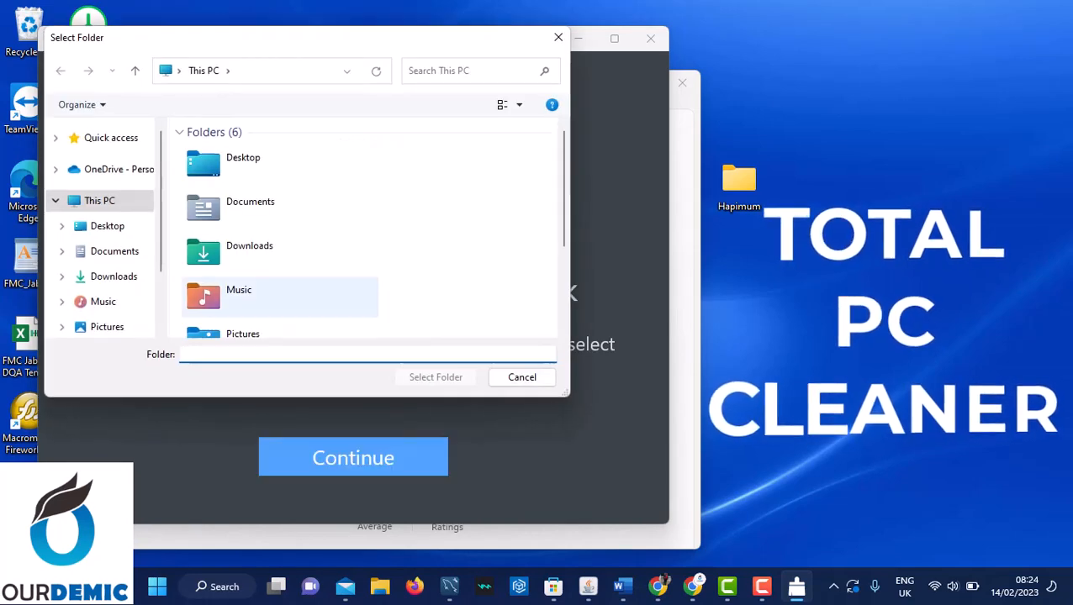
{"action": "scroll", "coordinate": [282, 304], "scroll_direction": "down", "scroll_amount": 3}
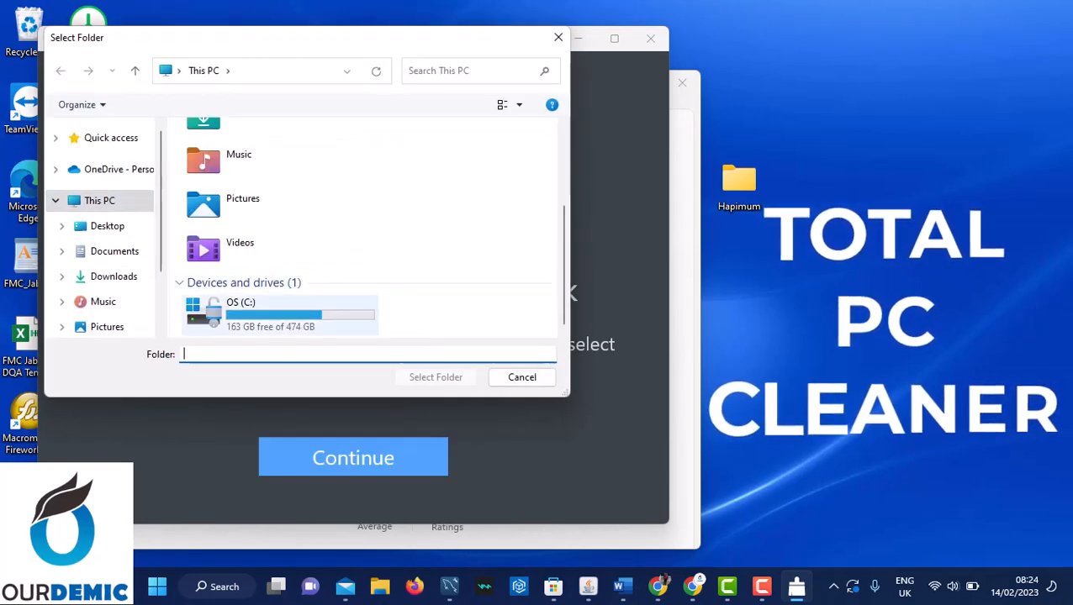
{"action": "left_click", "coordinate": [280, 314]}
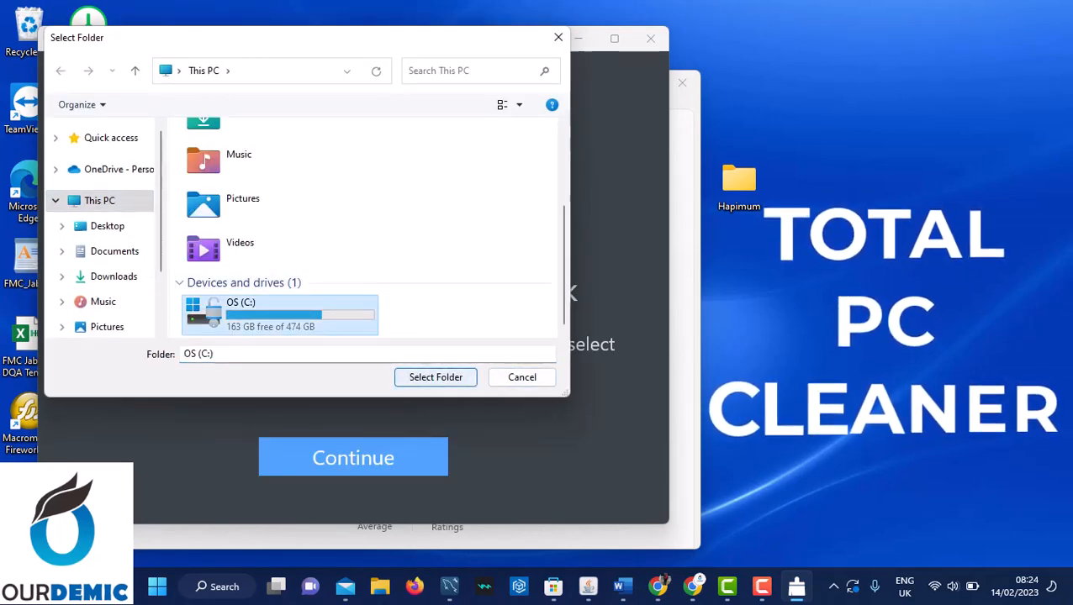
{"action": "left_click", "coordinate": [436, 377]}
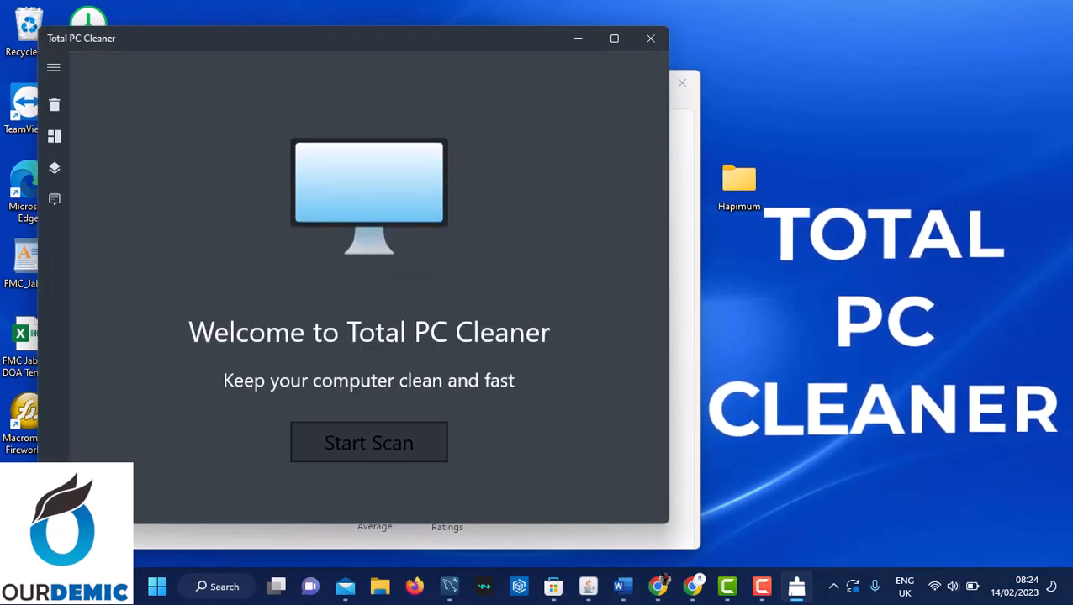
Scan the computer for junk files and clean the system, application, mail and office caches, leaving out Browser Caches.
{"action": "left_click", "coordinate": [368, 443]}
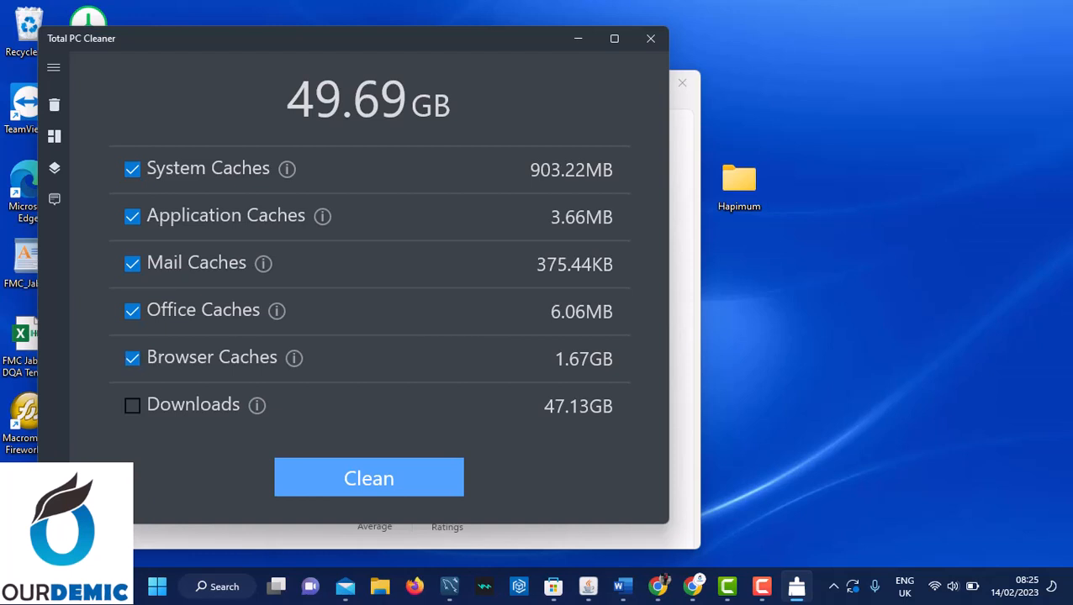
{"action": "left_click", "coordinate": [132, 359]}
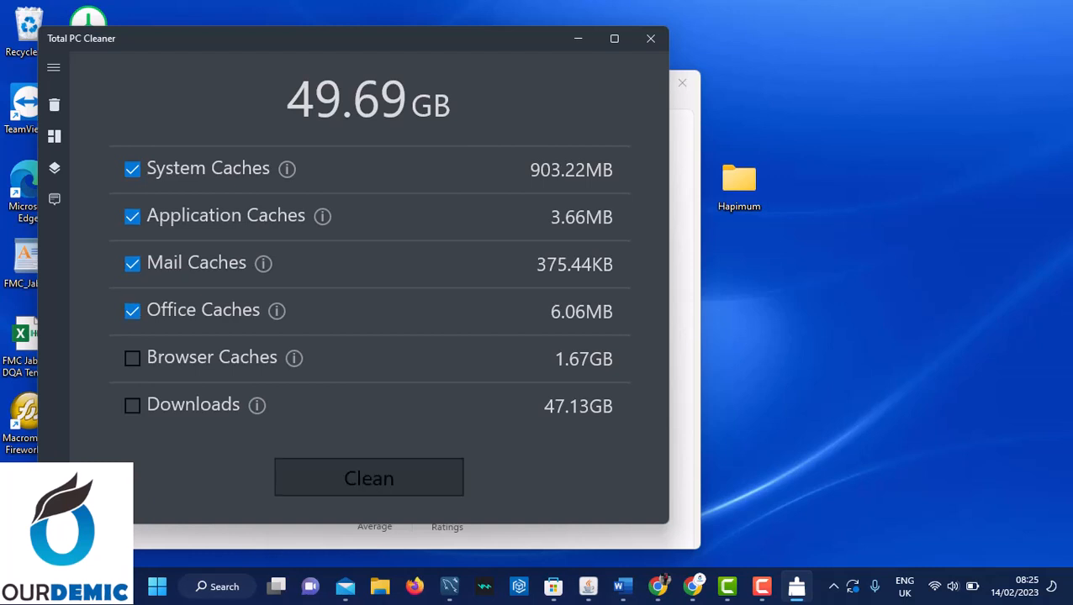
{"action": "left_click", "coordinate": [369, 478]}
{"action": "left_click", "coordinate": [368, 478]}
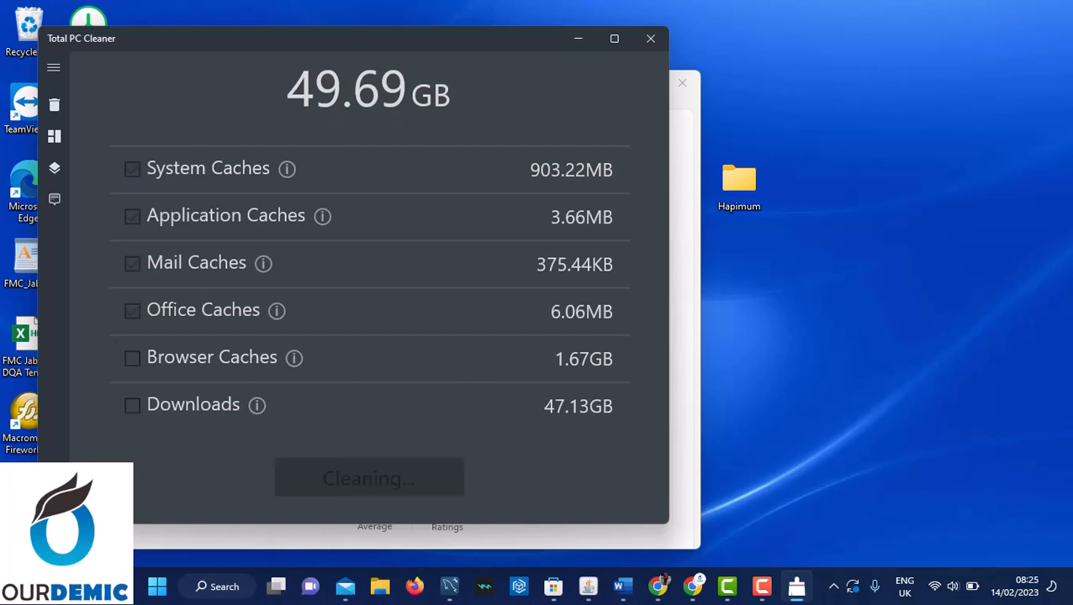